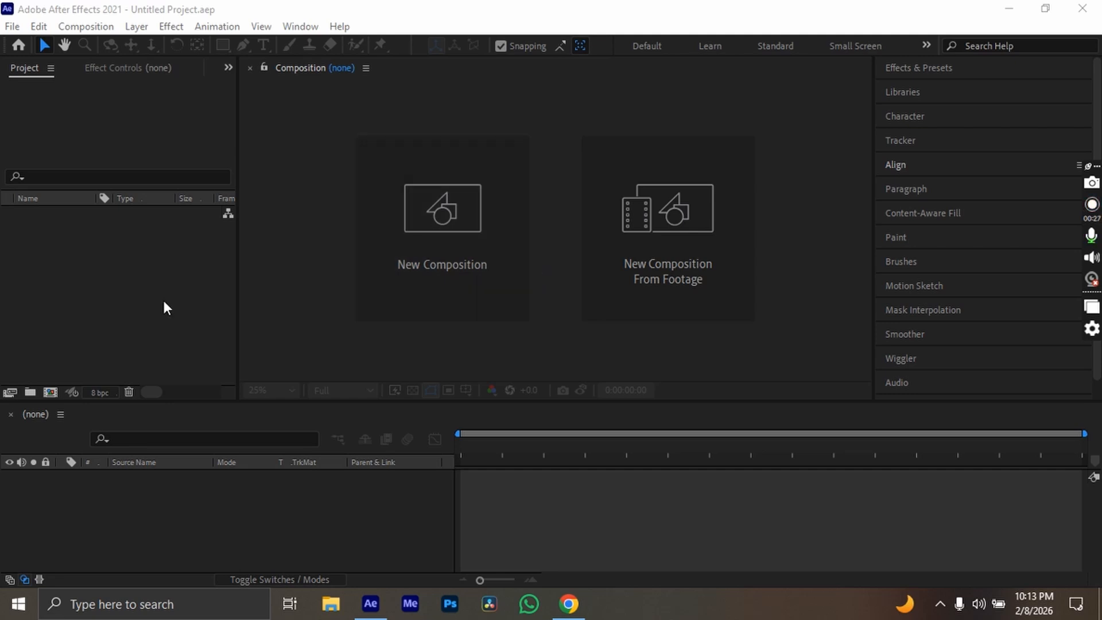
Step: Create a 1920 × 1080 px composition and draw a white circle with the Ellipse tool in its upper-left area
left_click(440, 219)
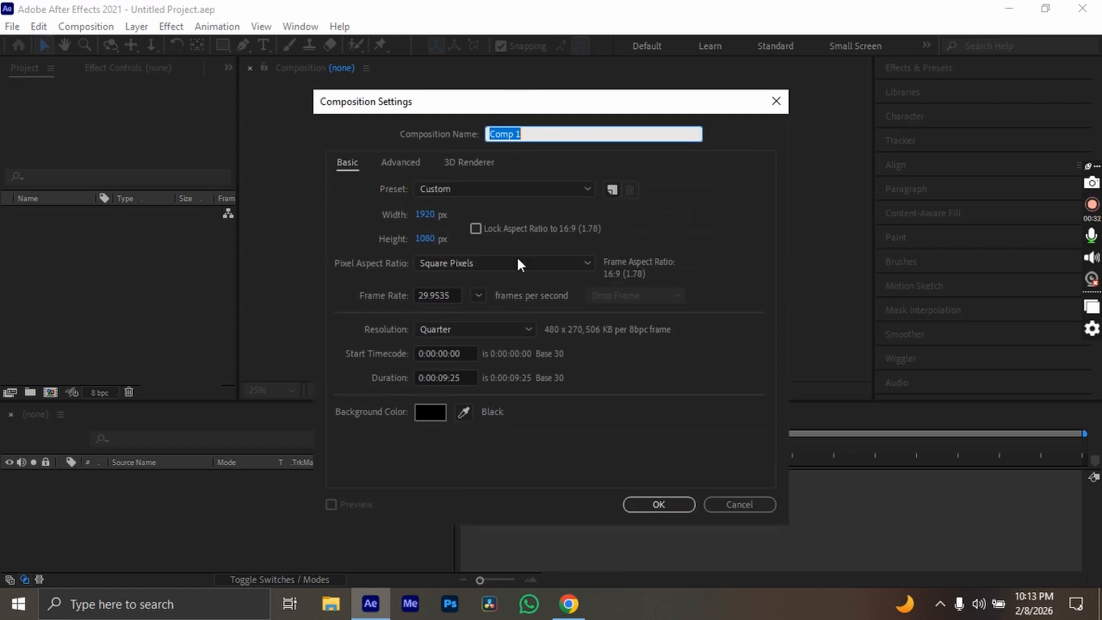
key("Return")
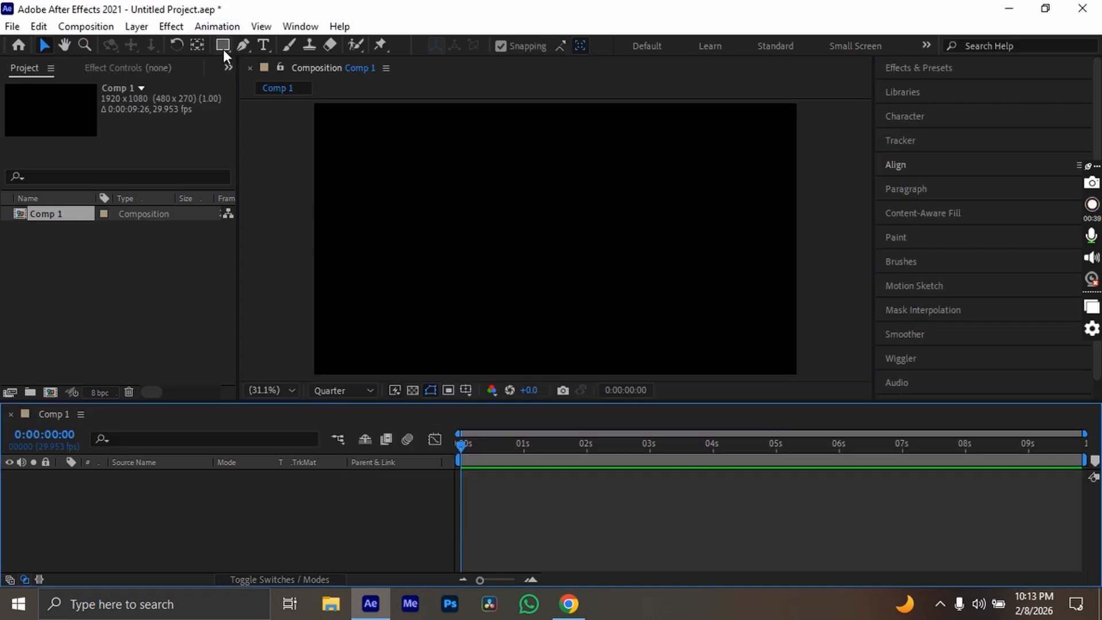
left_click(222, 46)
left_click(304, 81)
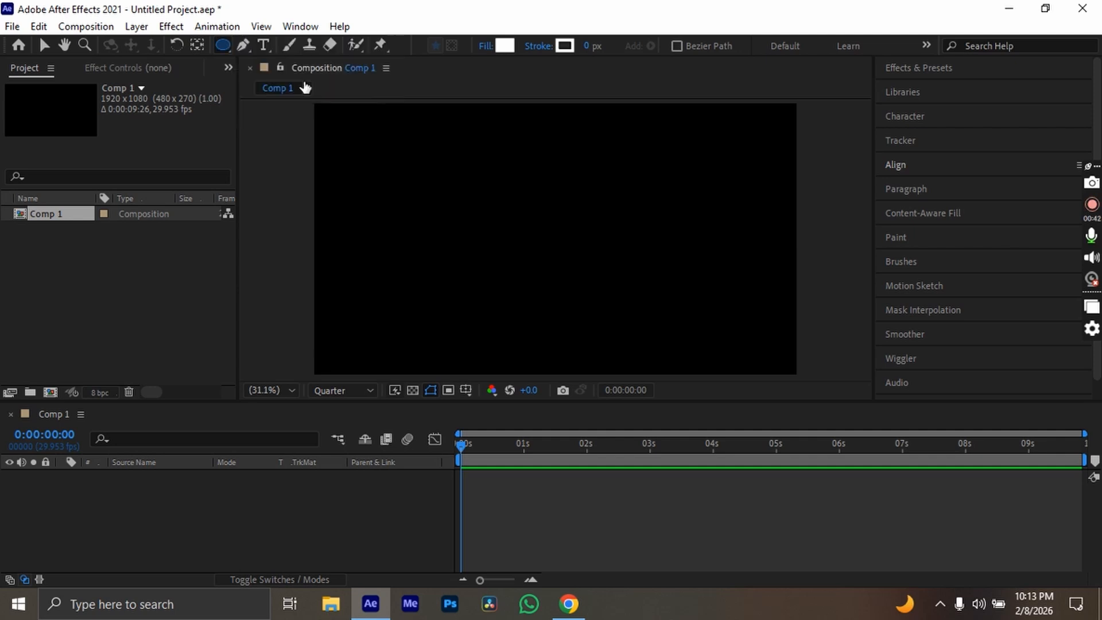
left_click_drag(380, 169, 439, 231)
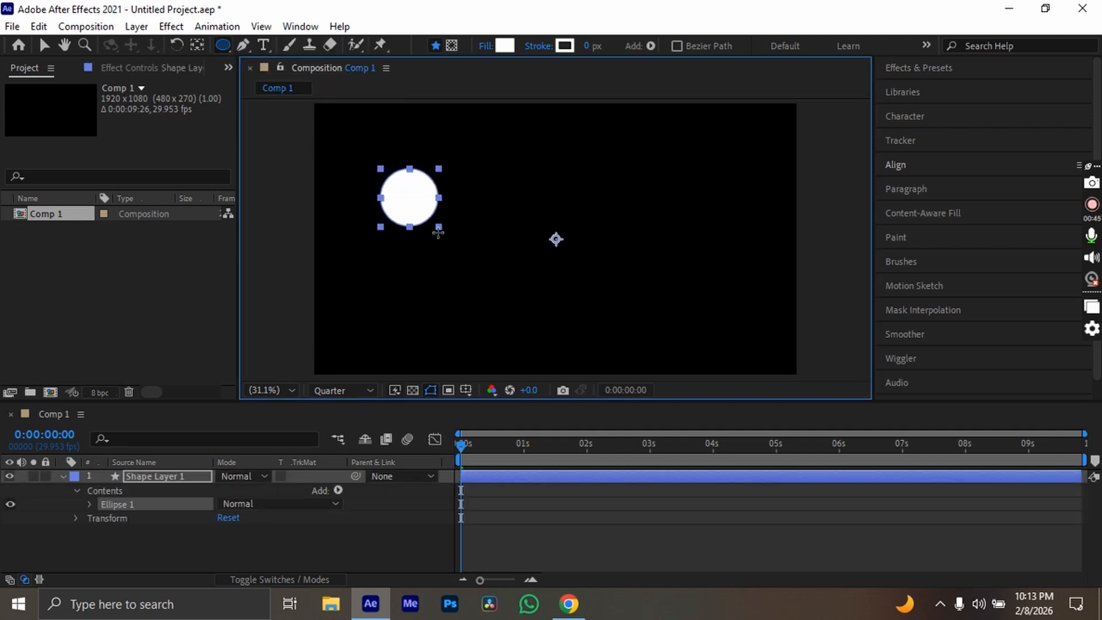
Step: Center the anchor point within the circle and align the circle to the composition's horizontal center
left_click(199, 47)
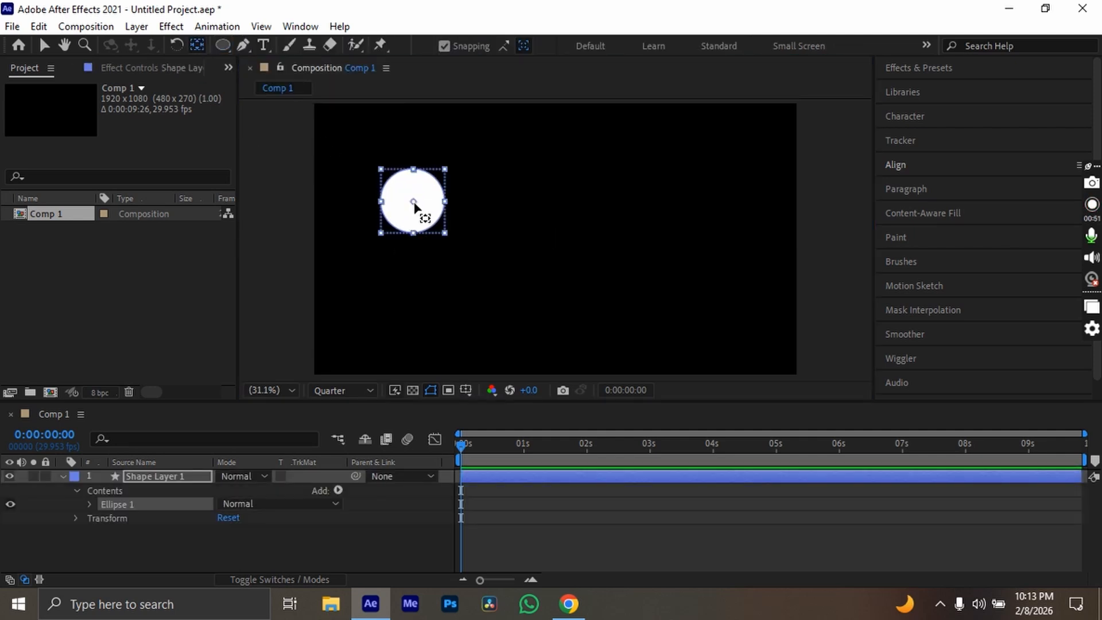
left_click(946, 167)
left_click(913, 206)
left_click(948, 169)
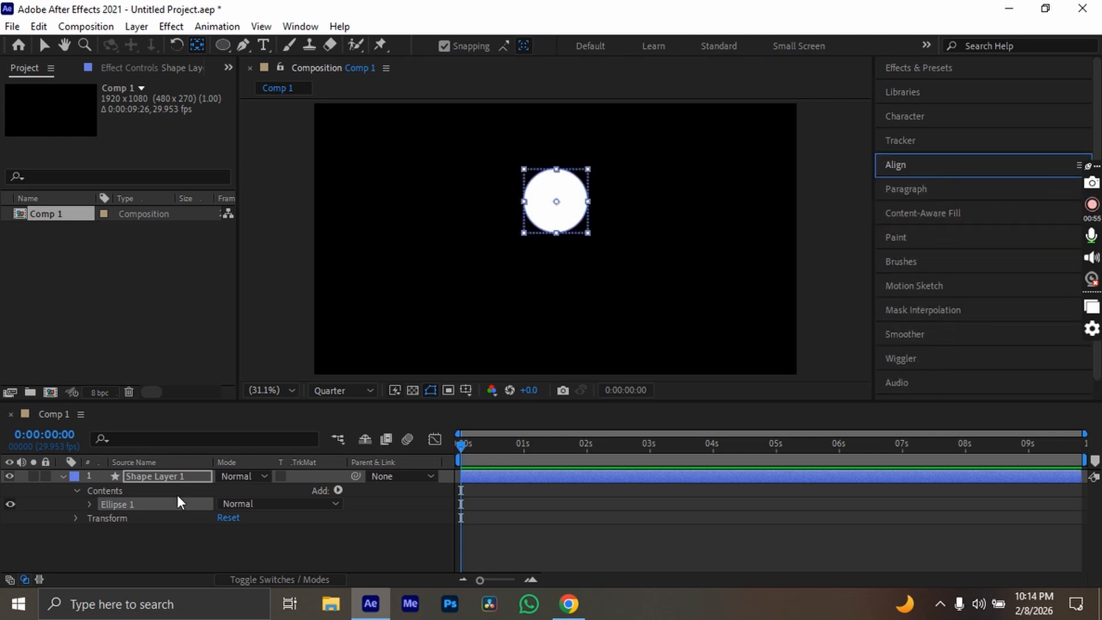
Step: Set the circle layer's position to 345.0, 314.3
left_click(172, 476)
key("p")
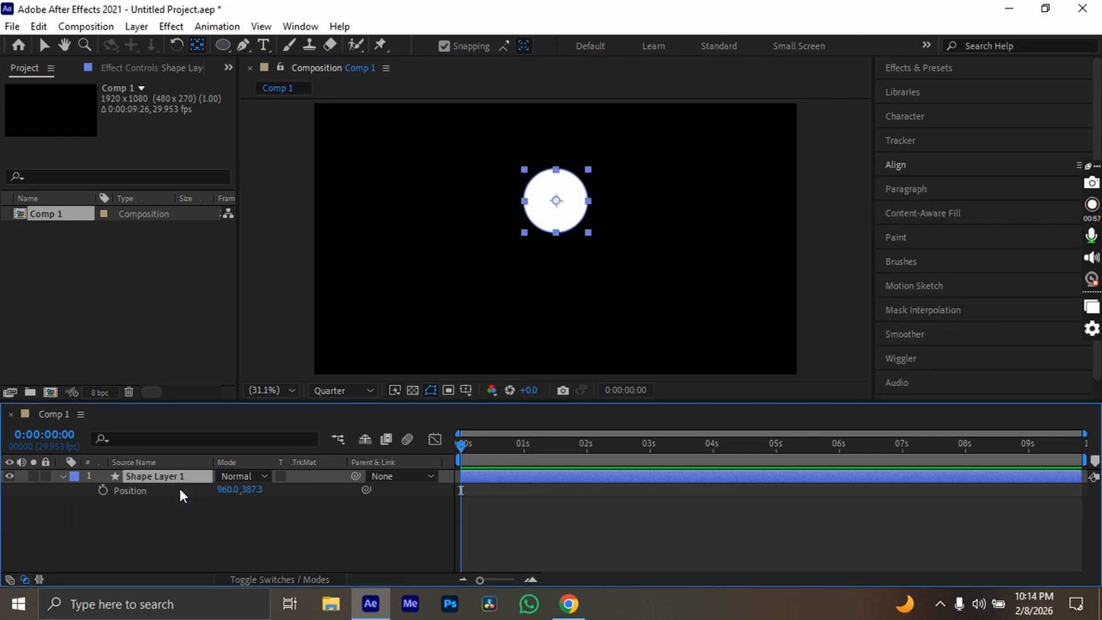
left_click_drag(227, 490, 59, 493)
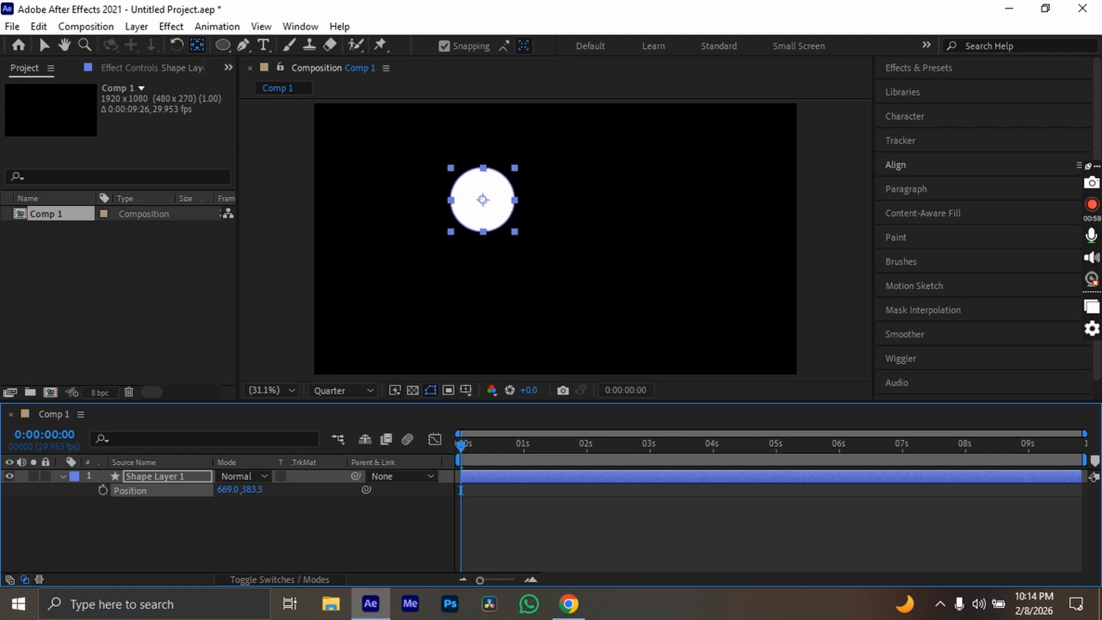
left_click_drag(223, 492, 98, 495)
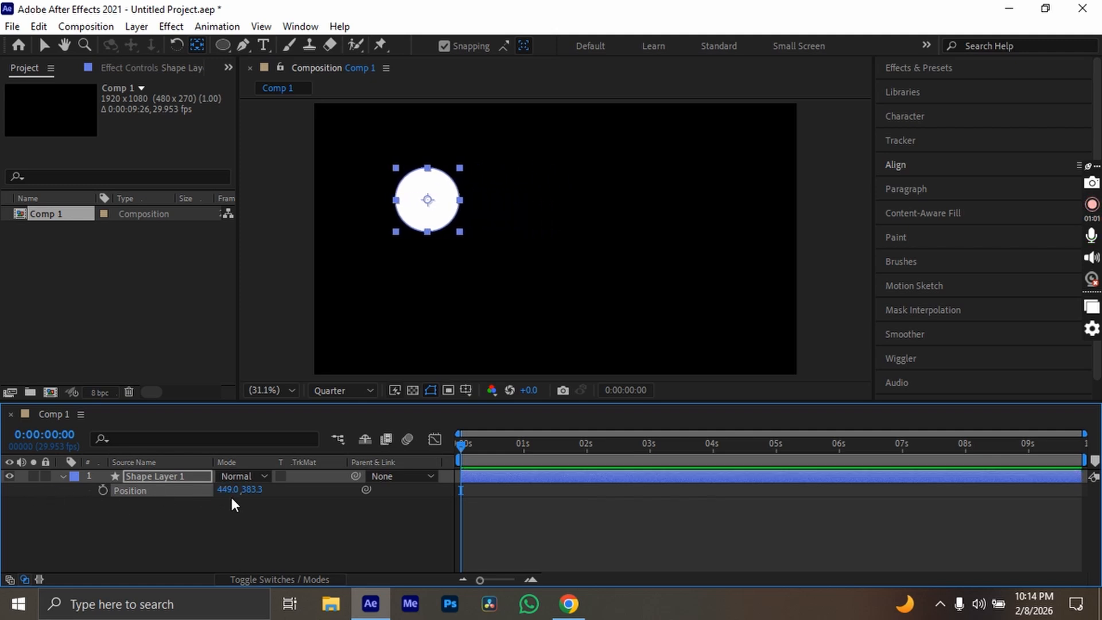
left_click_drag(230, 489, 50, 482)
left_click(61, 475)
left_click(156, 475)
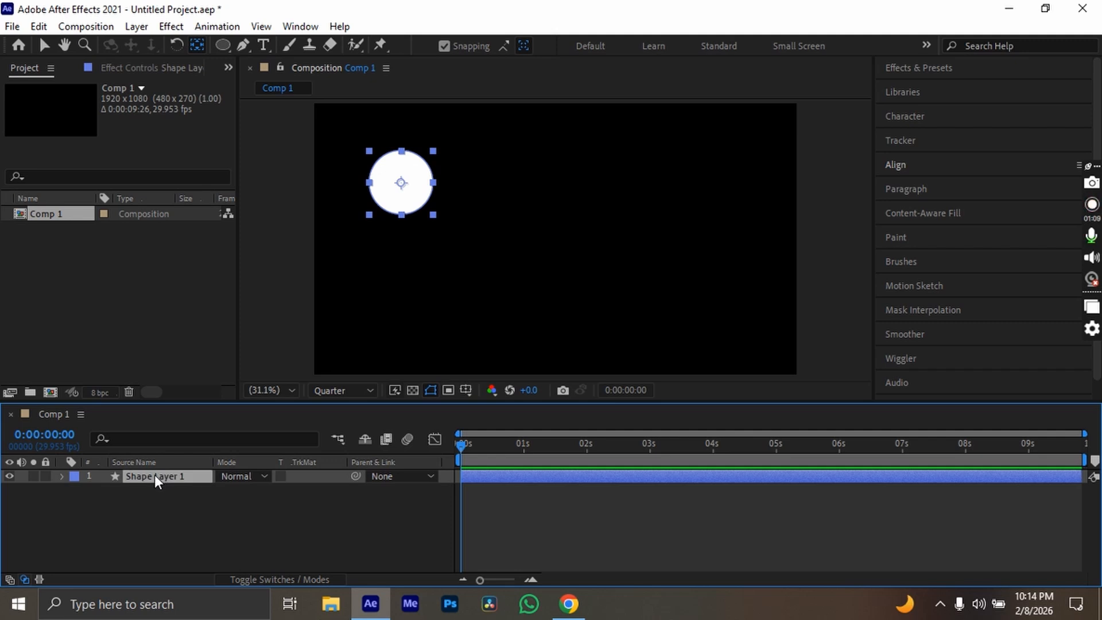
Step: Start position keyframes on the circle at 0:00 and add four more at different places, from 0:12 to 2:04, ending at 65.4, 925.0
key("p")
left_click(102, 490)
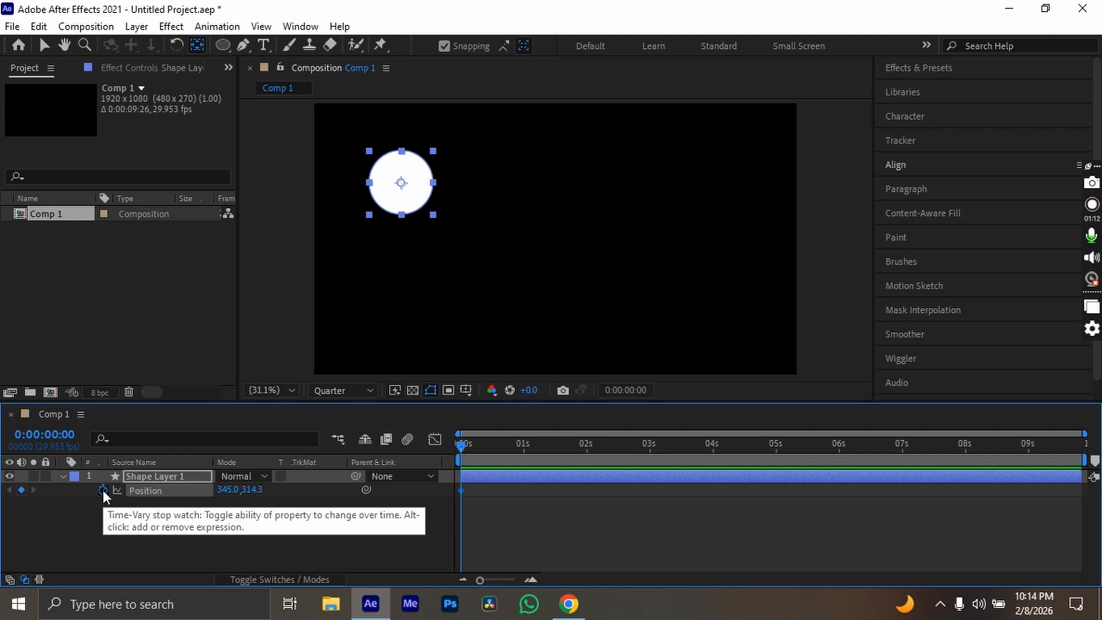
left_click_drag(467, 450, 486, 455)
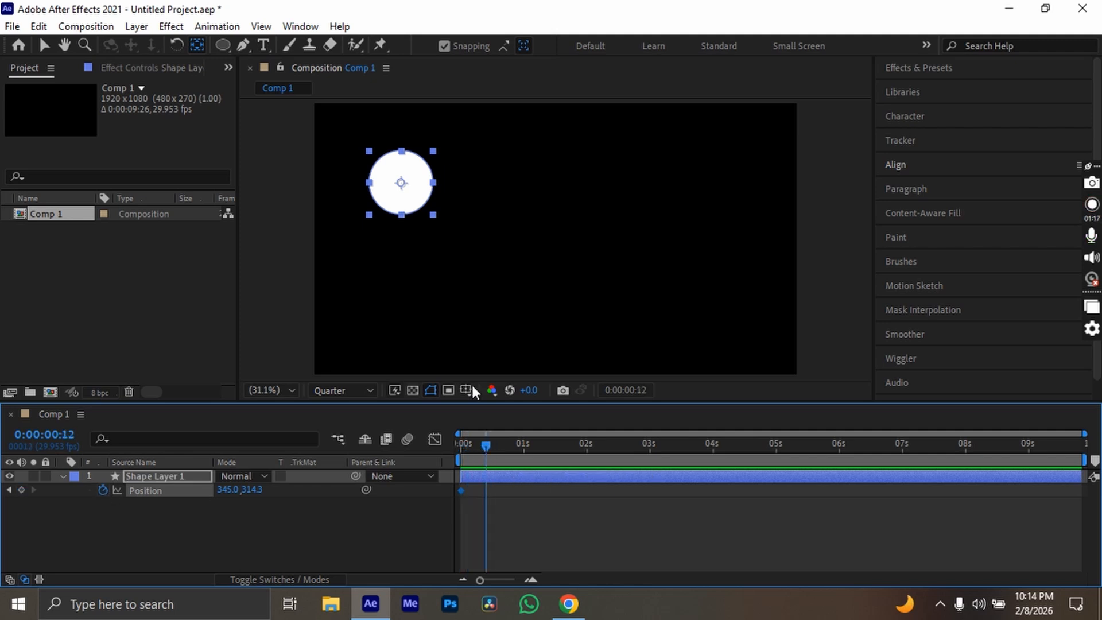
left_click(408, 202)
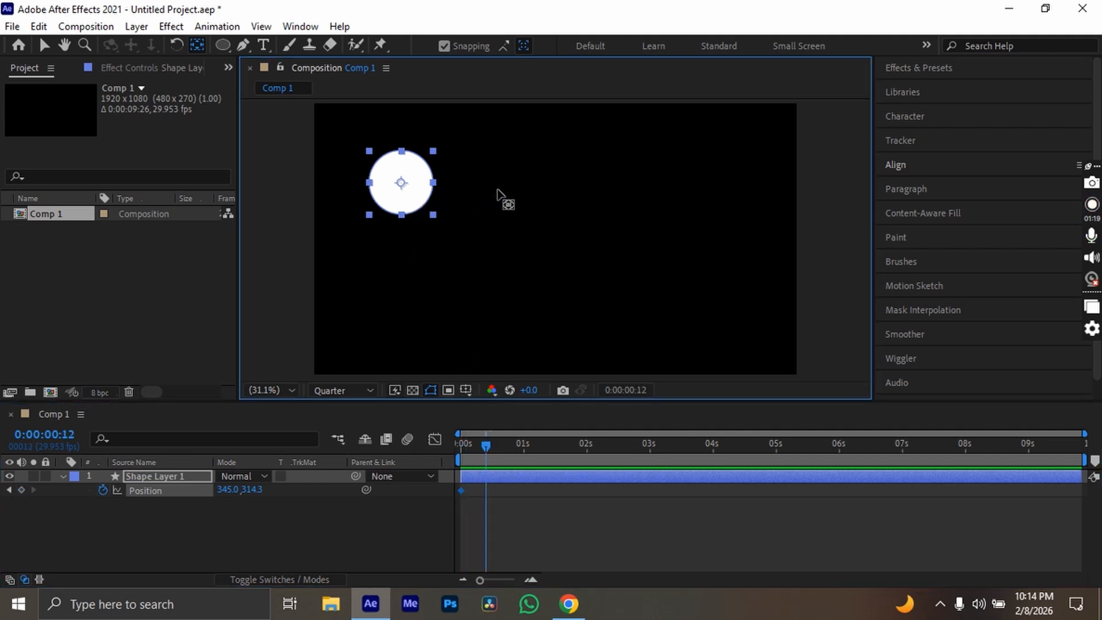
left_click(45, 45)
mouse_move(401, 184)
left_mouse_down()
mouse_move(482, 182)
mouse_move(531, 166)
mouse_move(593, 238)
mouse_move(627, 146)
mouse_move(599, 213)
mouse_move(346, 341)
left_mouse_up()
left_click(514, 453)
left_click(549, 456)
left_click(595, 454)
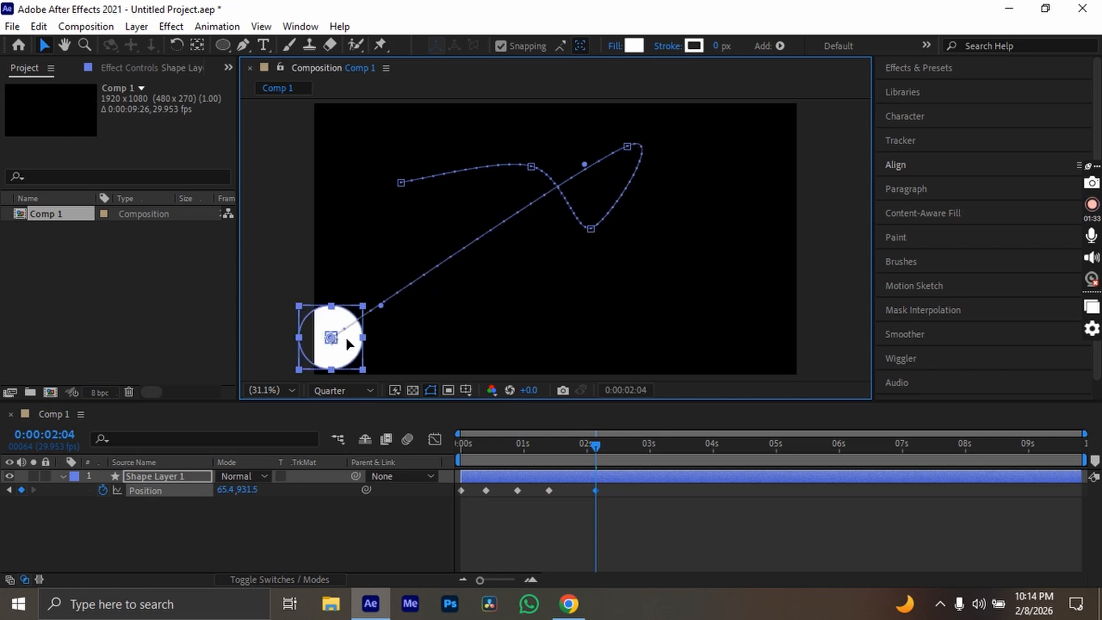
Step: Add circle position keyframes at 2:22 (168.2, 352.9), 3:17 (1293.2, 780.4) and 4:11 (1579.3, 407.5)
mouse_move(615, 446)
left_mouse_down()
mouse_move(635, 459)
mouse_move(633, 446)
left_mouse_up()
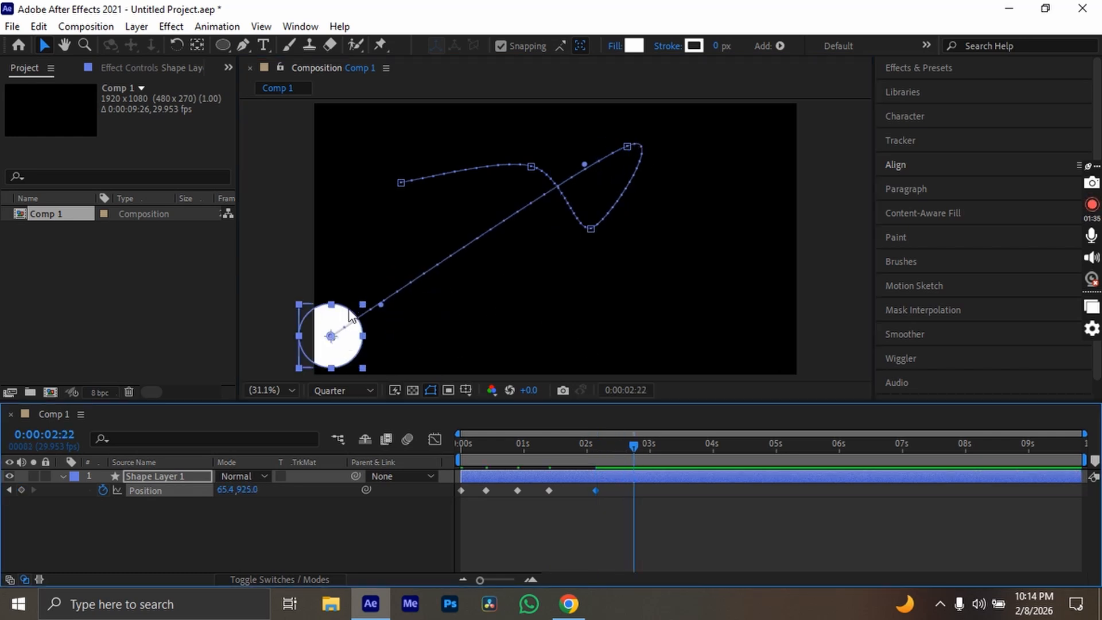
left_click_drag(351, 315, 377, 171)
left_click_drag(618, 459, 686, 457)
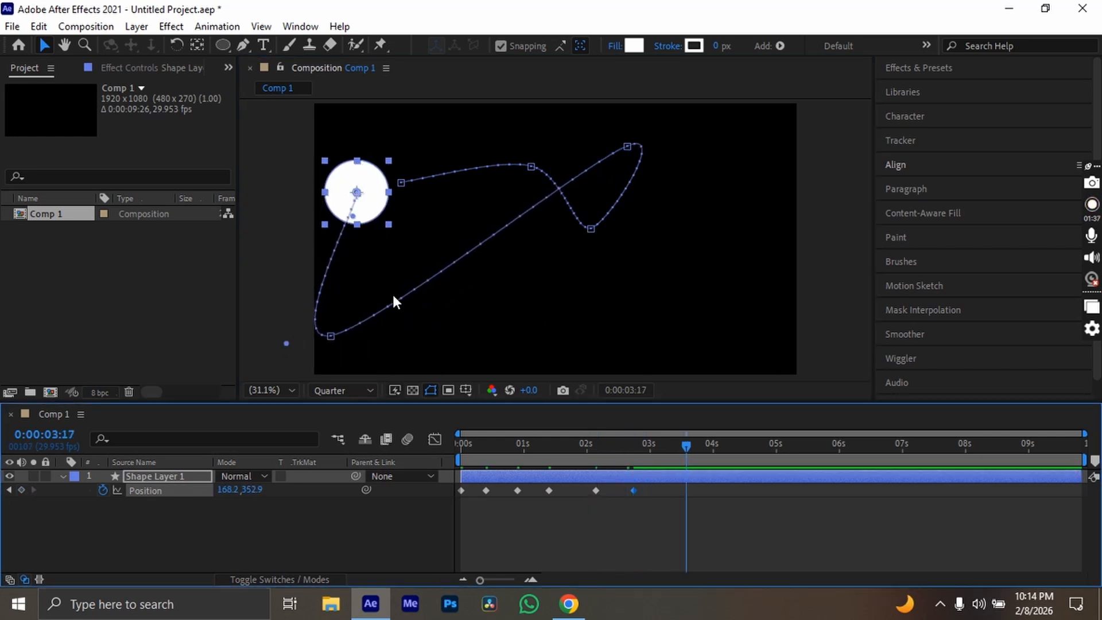
left_click_drag(371, 210, 640, 300)
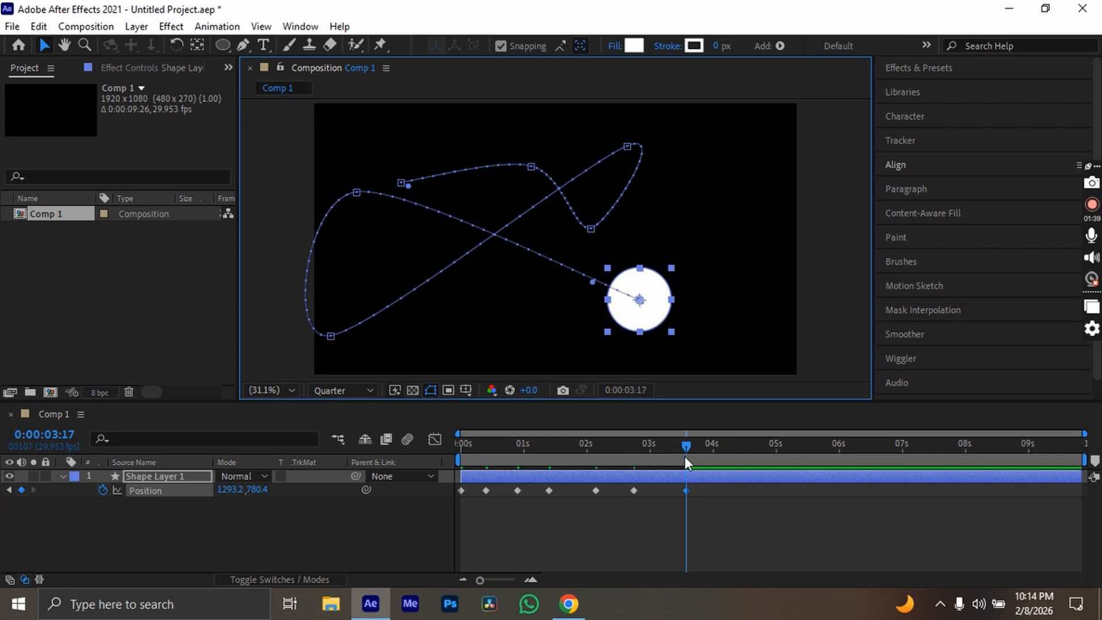
left_click_drag(684, 456, 736, 447)
left_click_drag(639, 299, 711, 205)
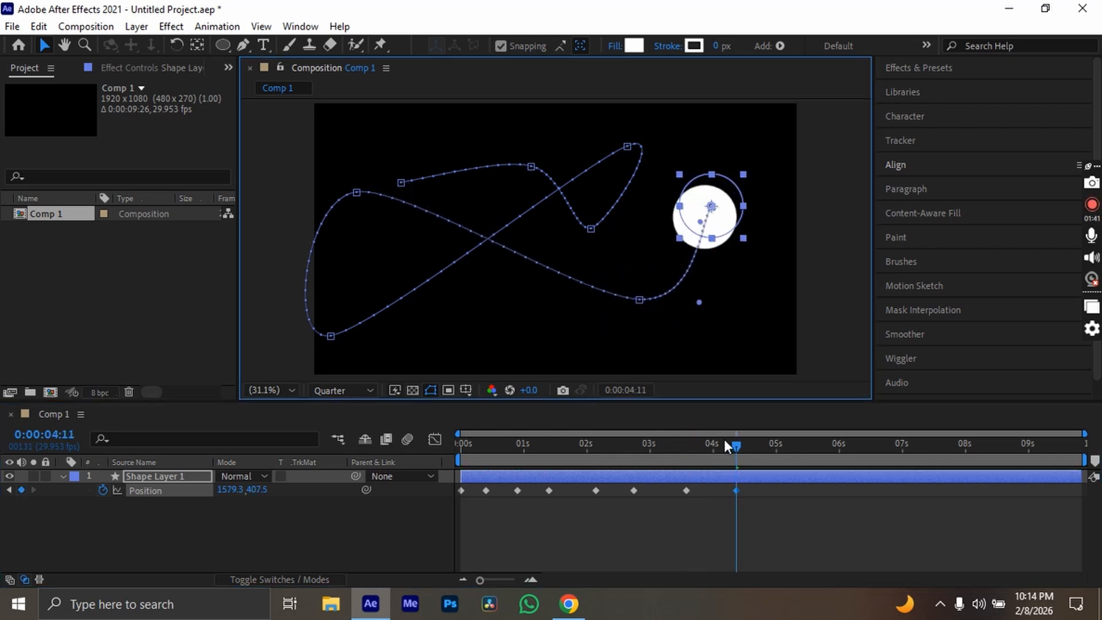
Step: Play back the circle's position animation from the start, then clear the selection
left_click(731, 455)
key("Home")
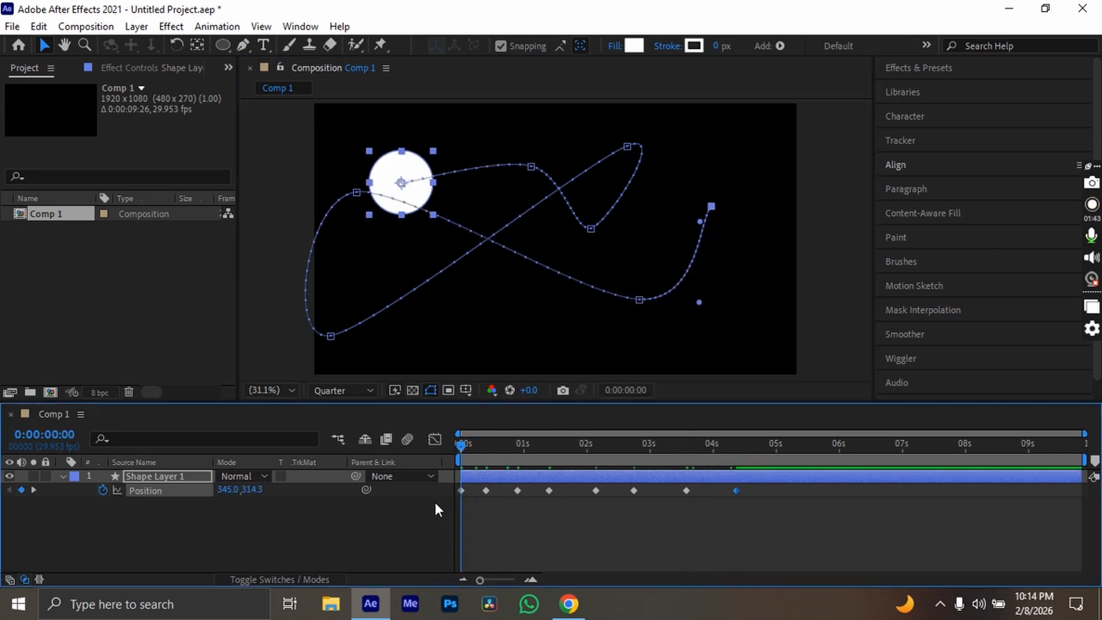
key("space")
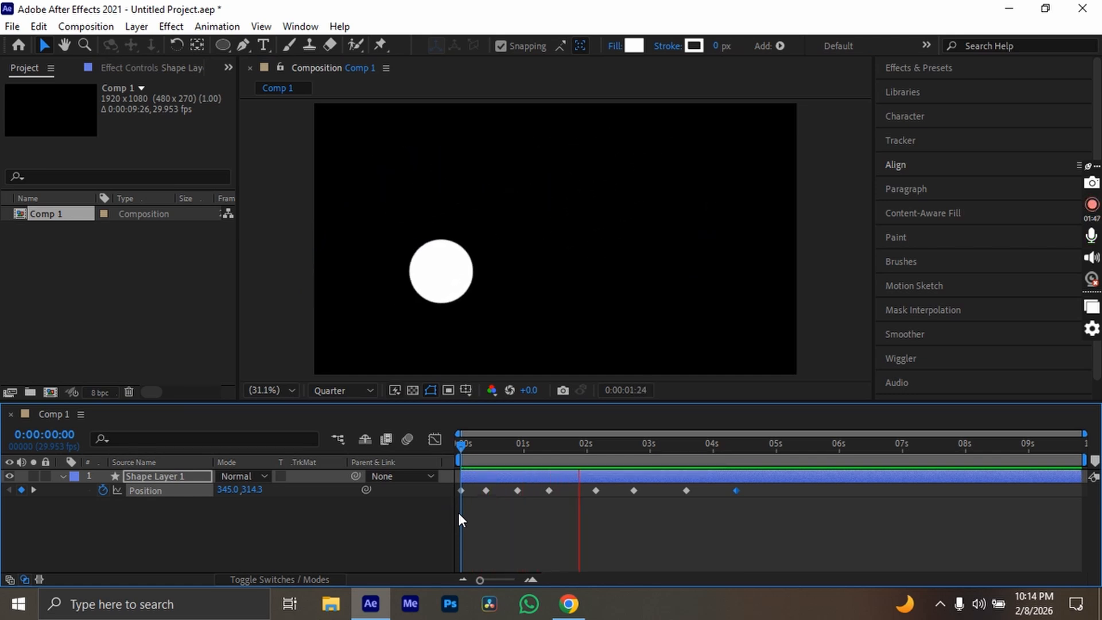
left_click(525, 452)
key("Home")
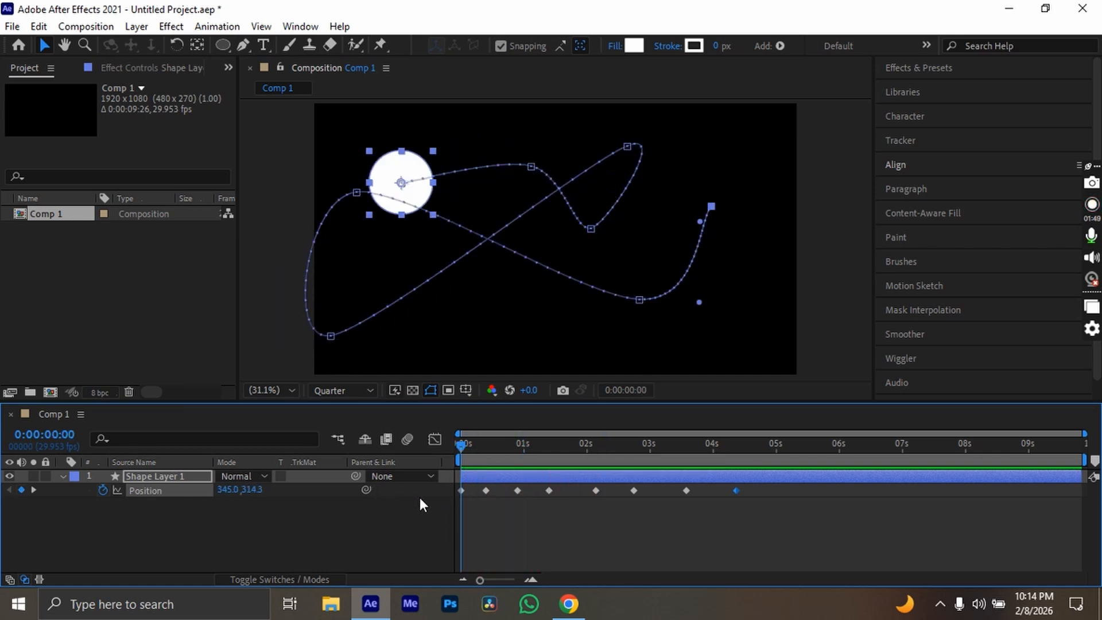
key("space")
key("space")
left_click(749, 546)
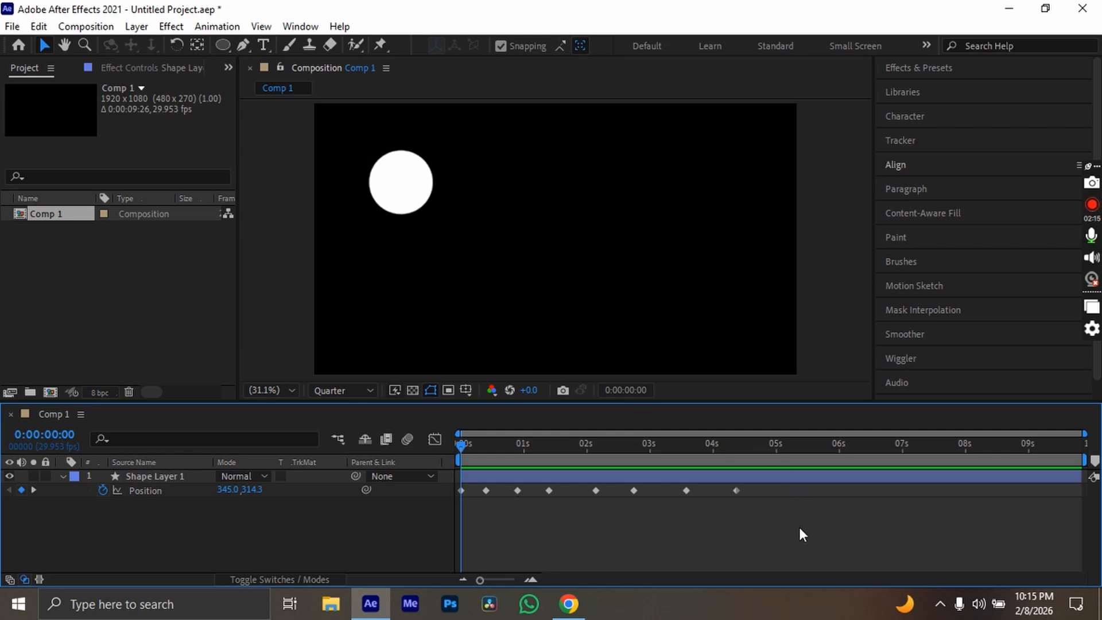
Step: Select all of the circle's position keyframes and convert them with Toggle Hold Keyframe
left_click_drag(796, 557, 458, 462)
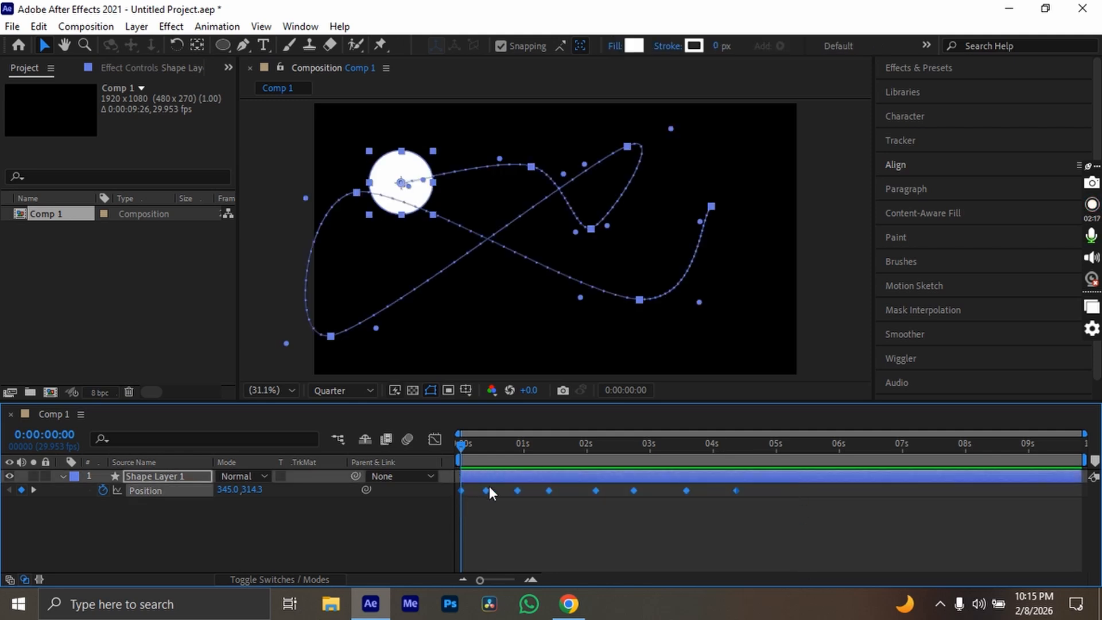
right_click(553, 489)
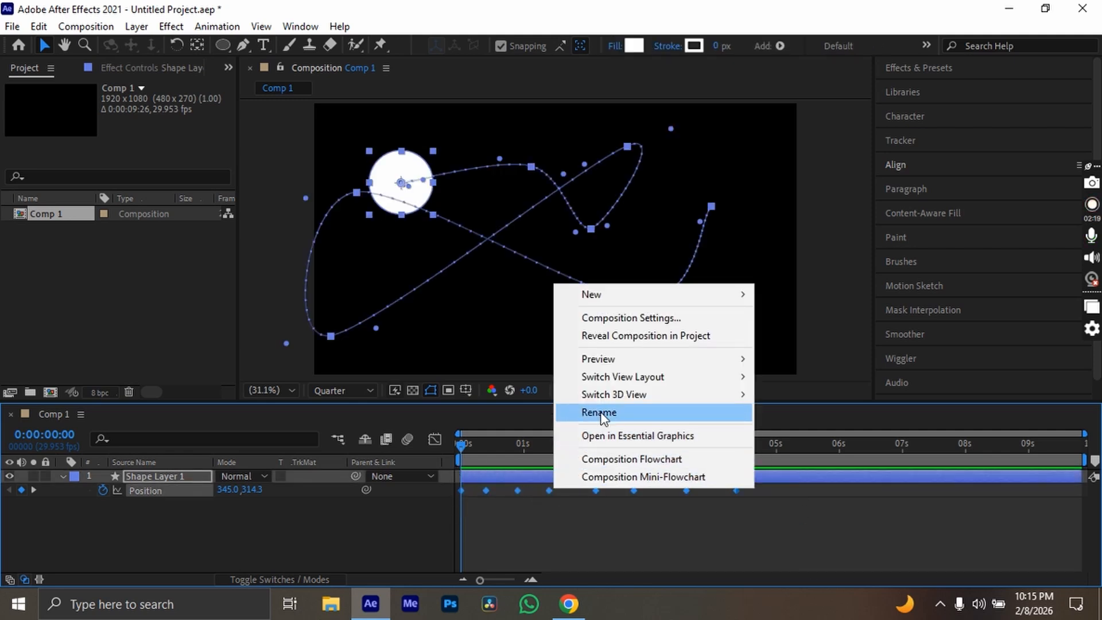
right_click(595, 491)
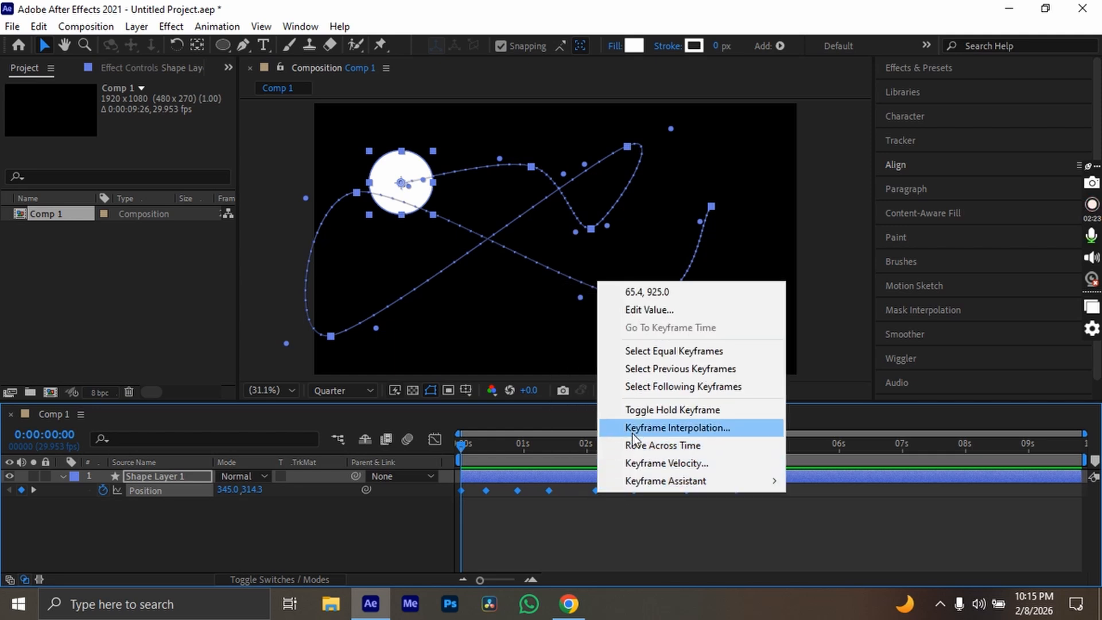
left_click(714, 411)
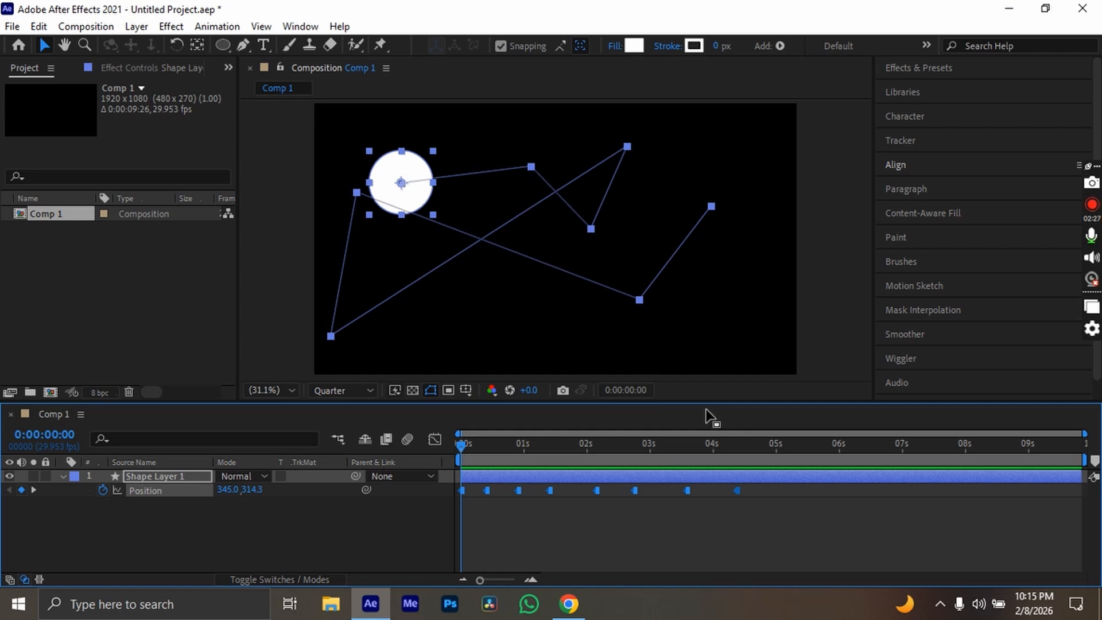
Step: Inspect the circle's motion path and play back the hold-keyframe animation from the start
scroll(535, 153, "up", 3)
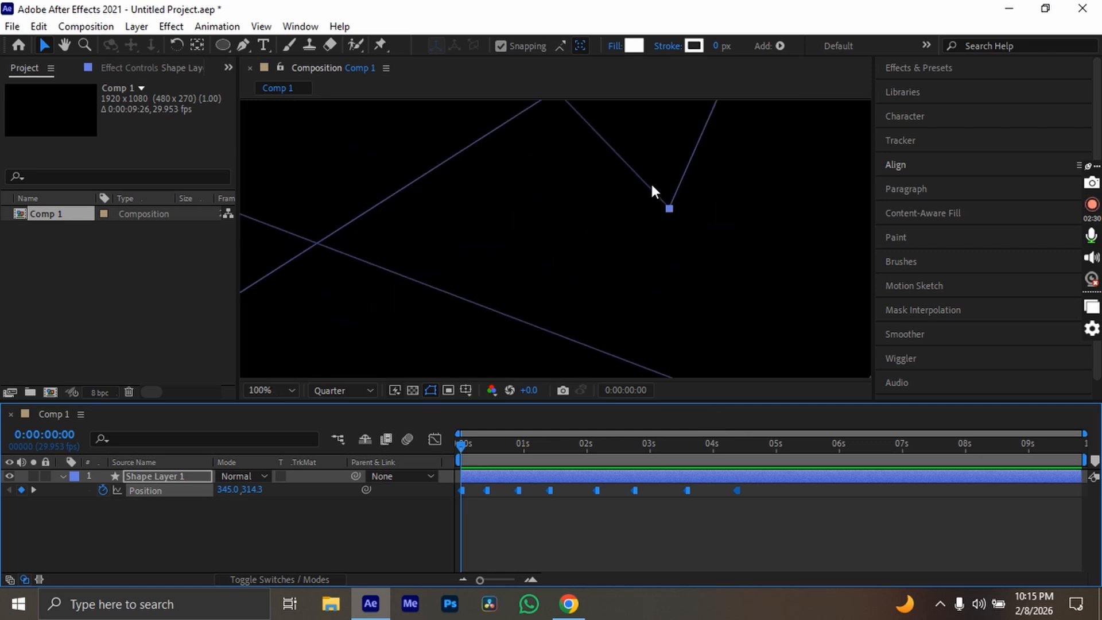
scroll(649, 181, "down", 4)
left_click(271, 390)
left_click(291, 237)
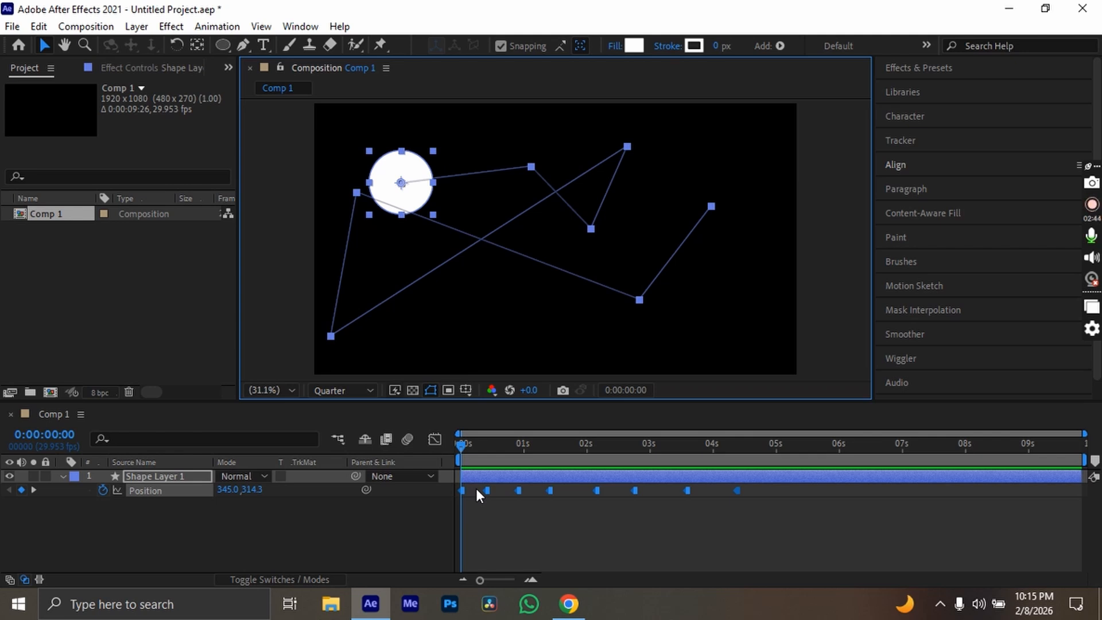
key("space")
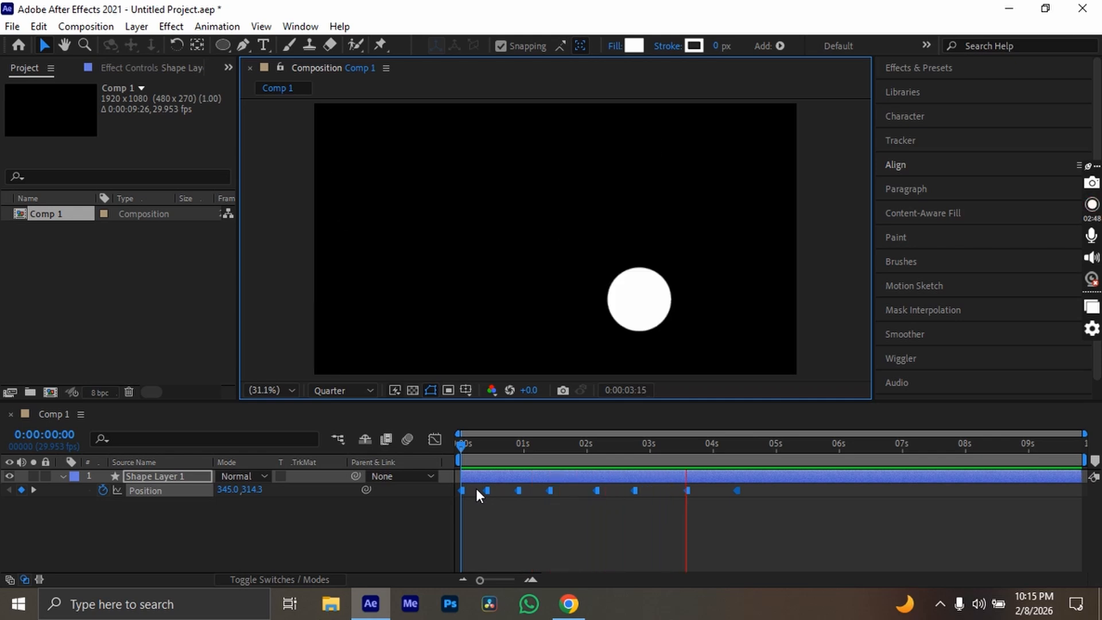
key("space")
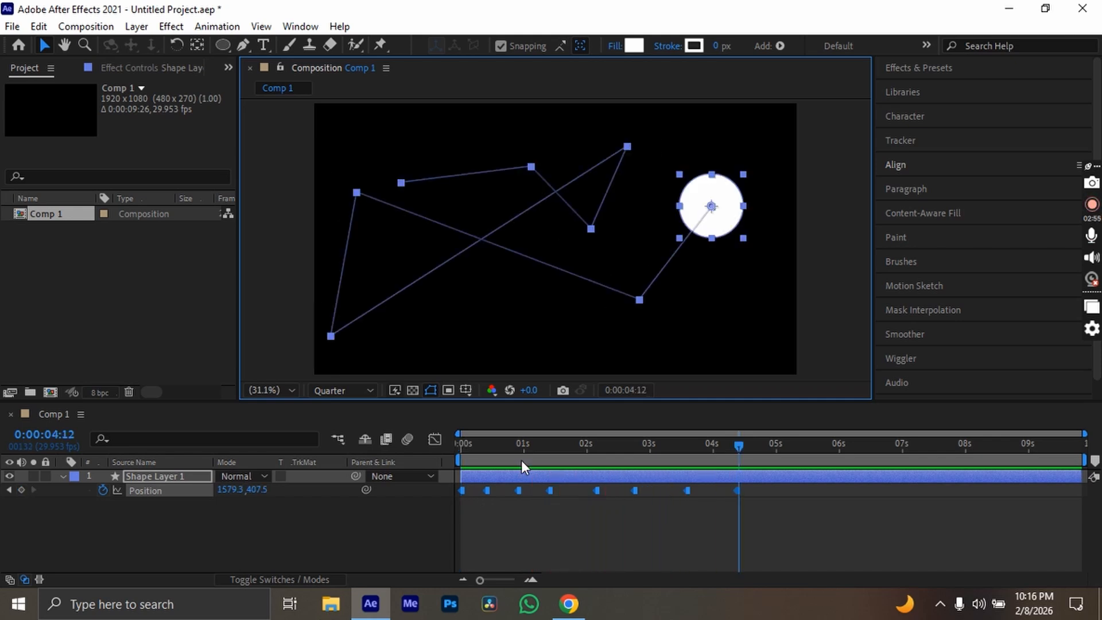
left_click(521, 460)
key("Home")
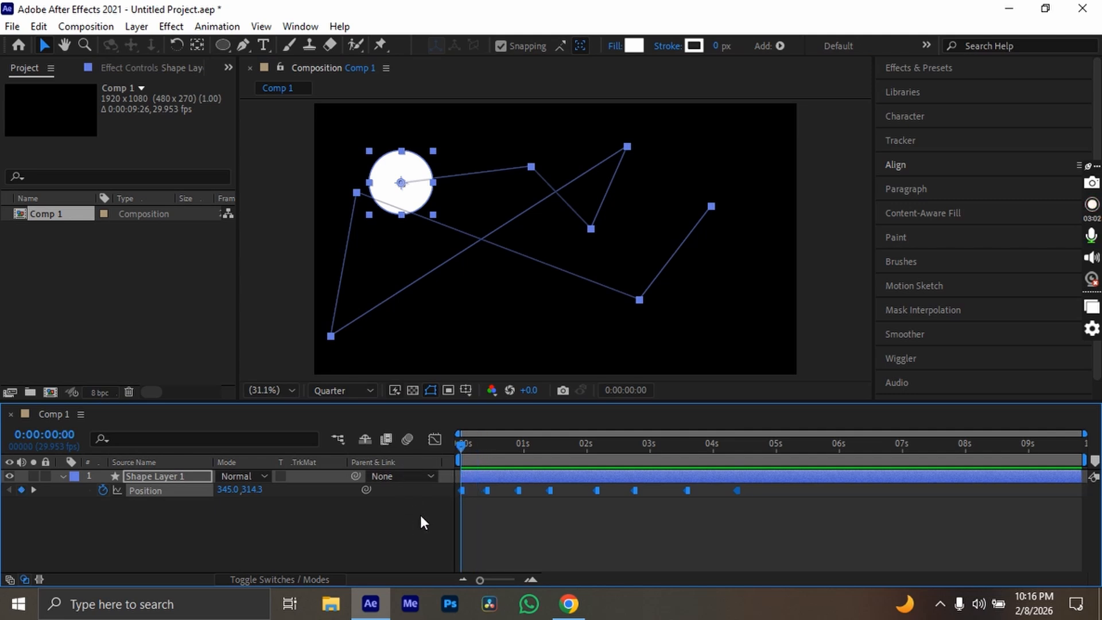
key("space")
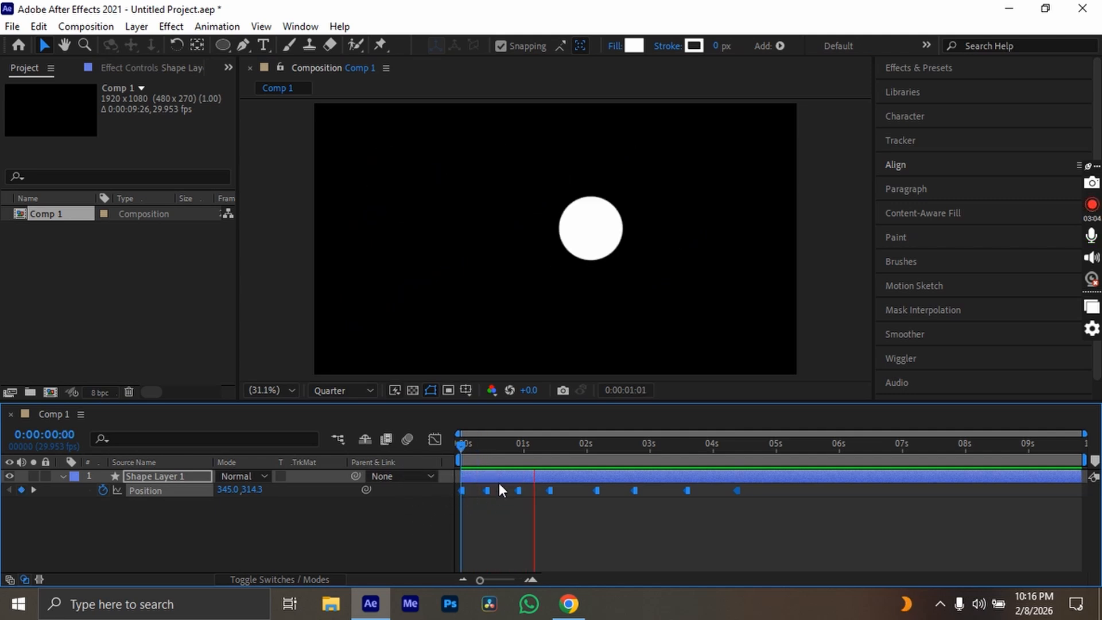
key("space")
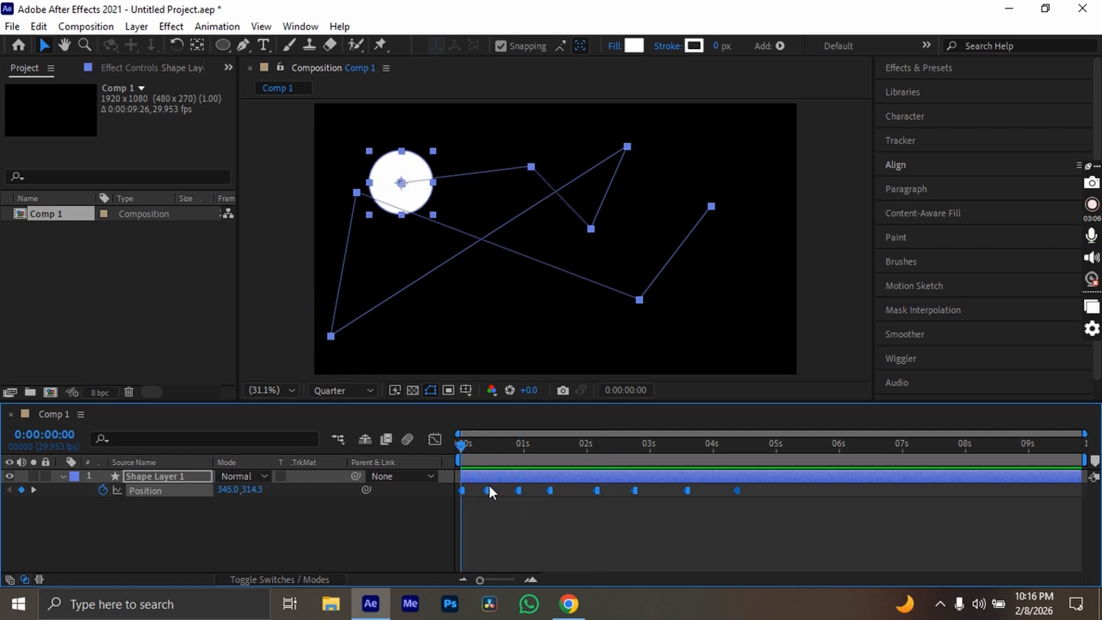
Step: Delete the circle's shape layer from the composition
left_click(501, 476)
key("Delete")
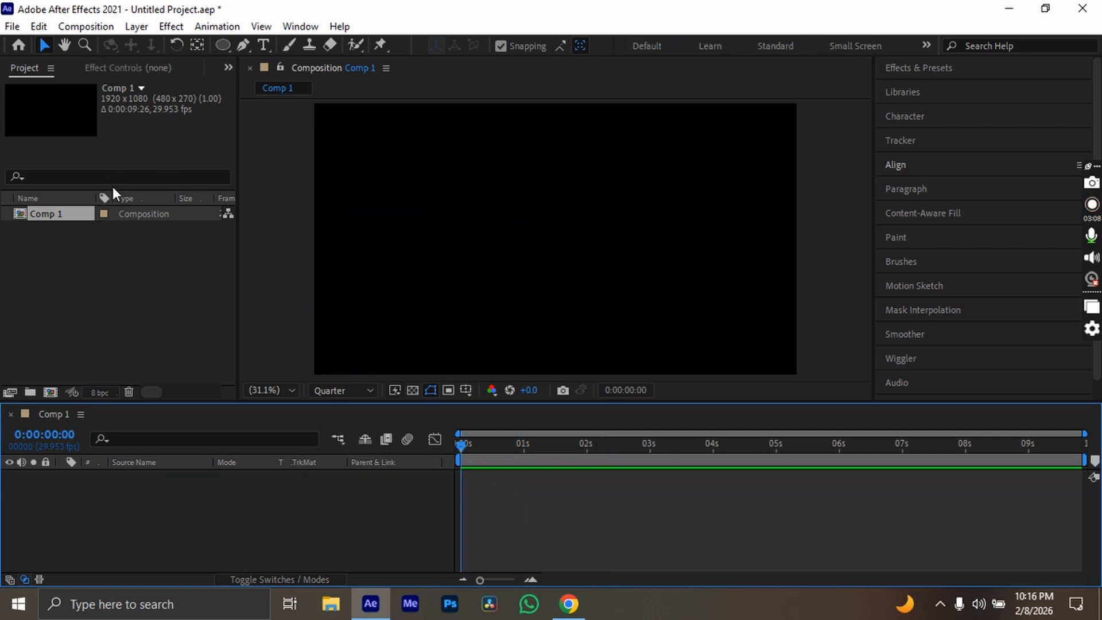
Step: Draw a white five-pointed star in the upper middle of the empty composition
left_click(224, 46)
left_click(287, 116)
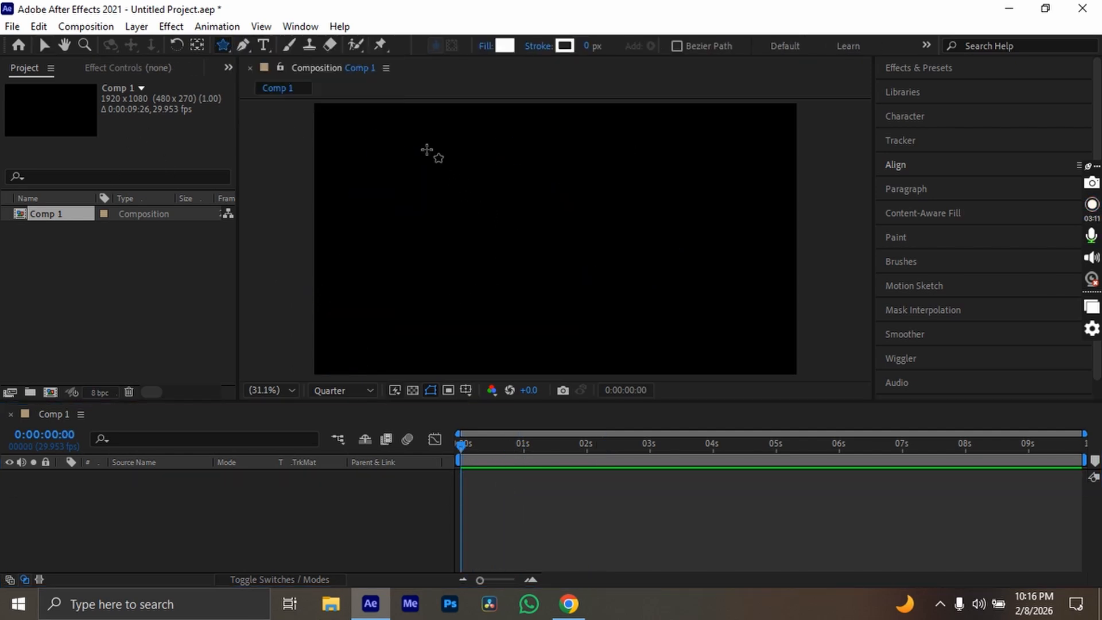
left_click_drag(533, 198, 533, 162)
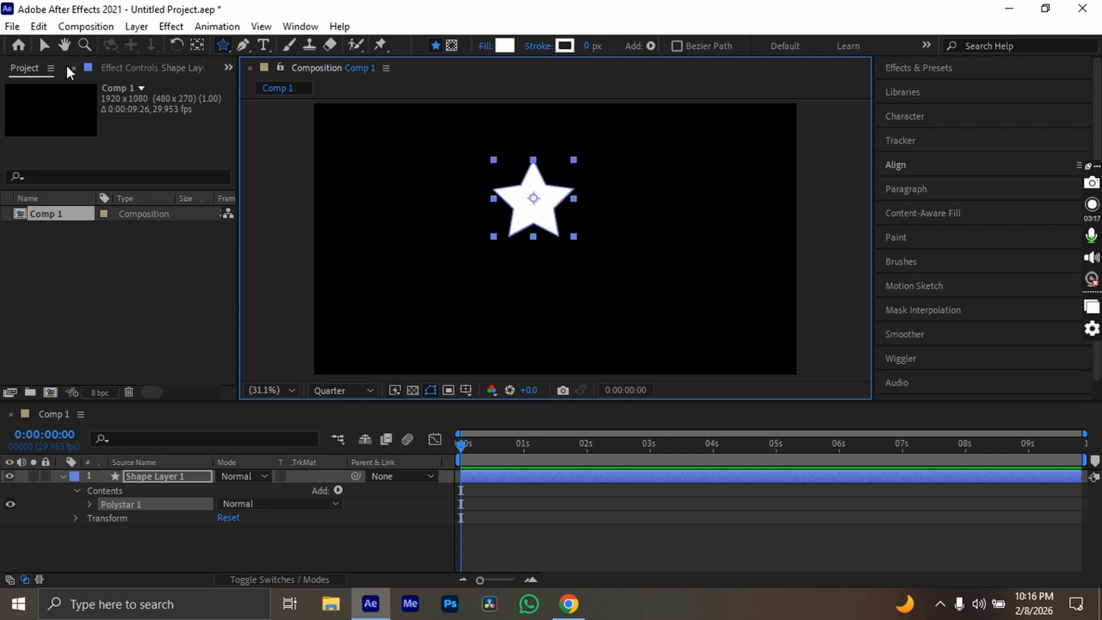
left_click(45, 45)
Step: Add starting Position and Scale keyframes to the star's shape layer at 0:00:00:00
left_click(197, 475)
key("s")
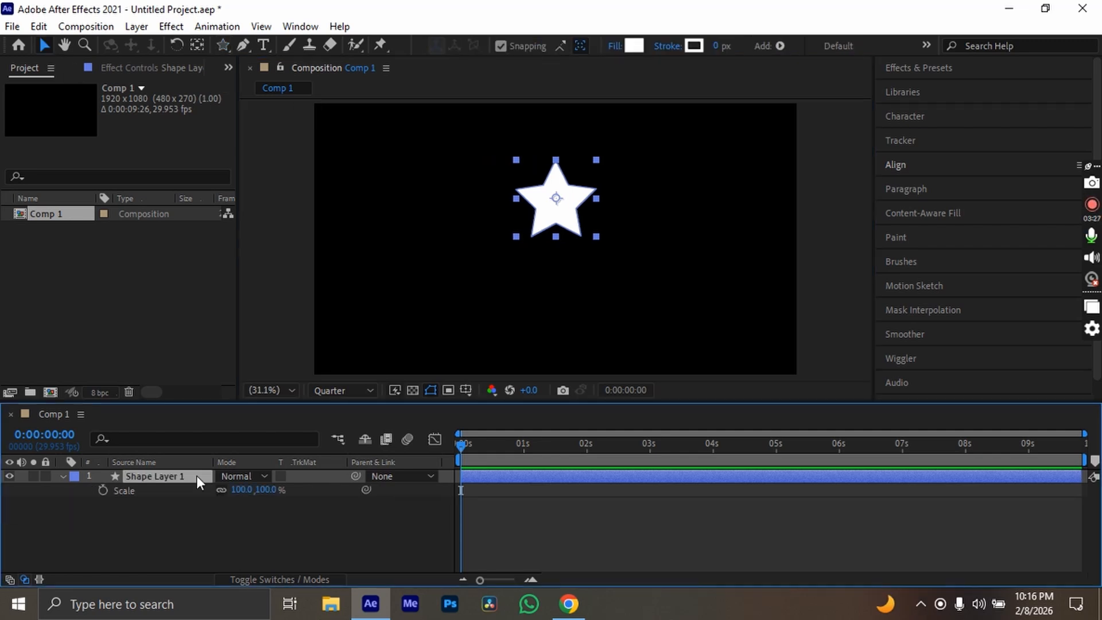
key("shift+p")
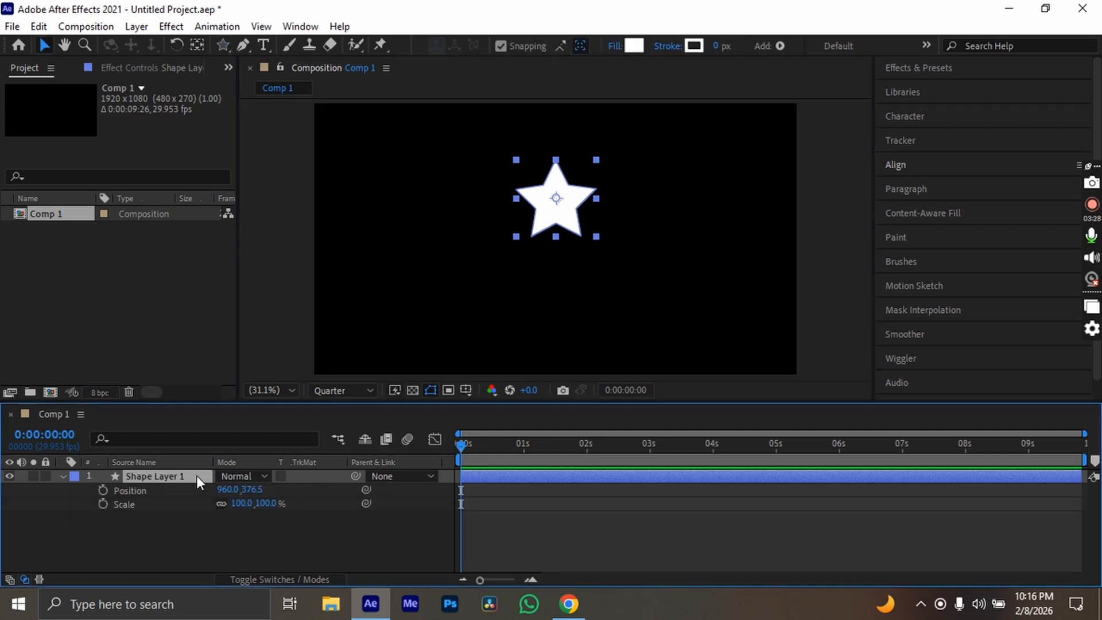
left_click(103, 490)
left_click(103, 503)
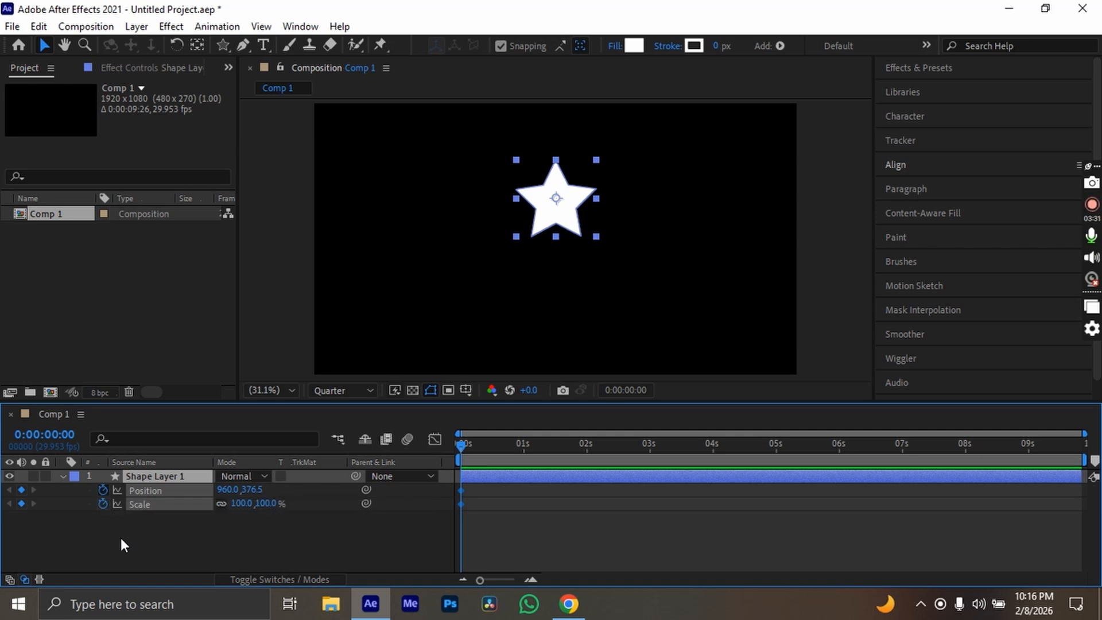
Step: At 0:00:00:24, keyframe the star straight down to position 960, 835.5 and shrink its scale to 42%
left_click_drag(465, 445, 511, 446)
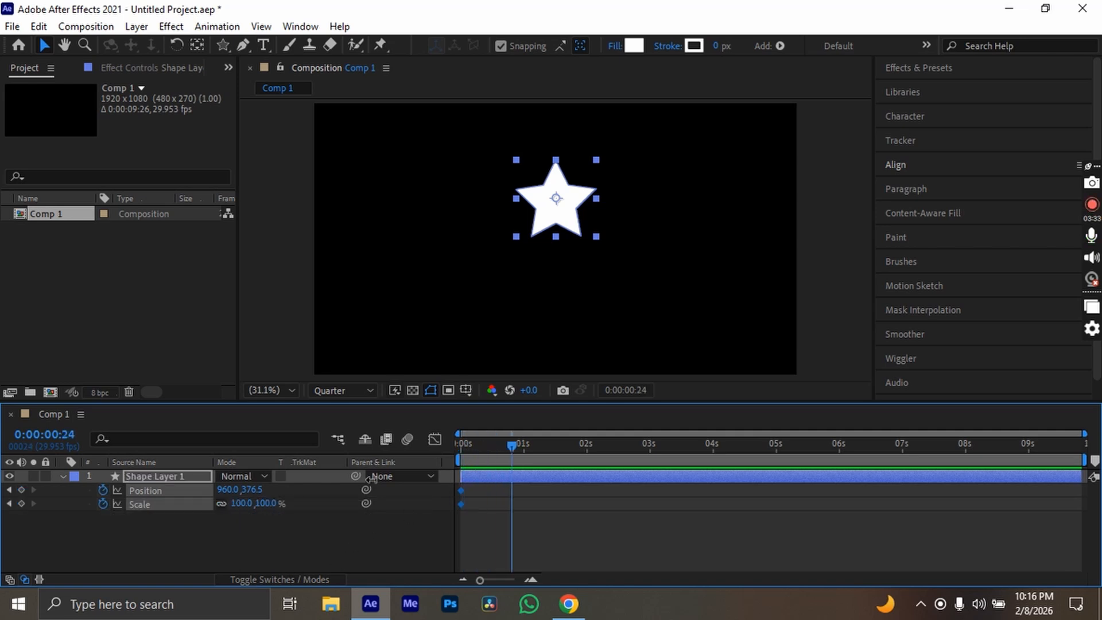
left_click_drag(251, 489, 576, 466)
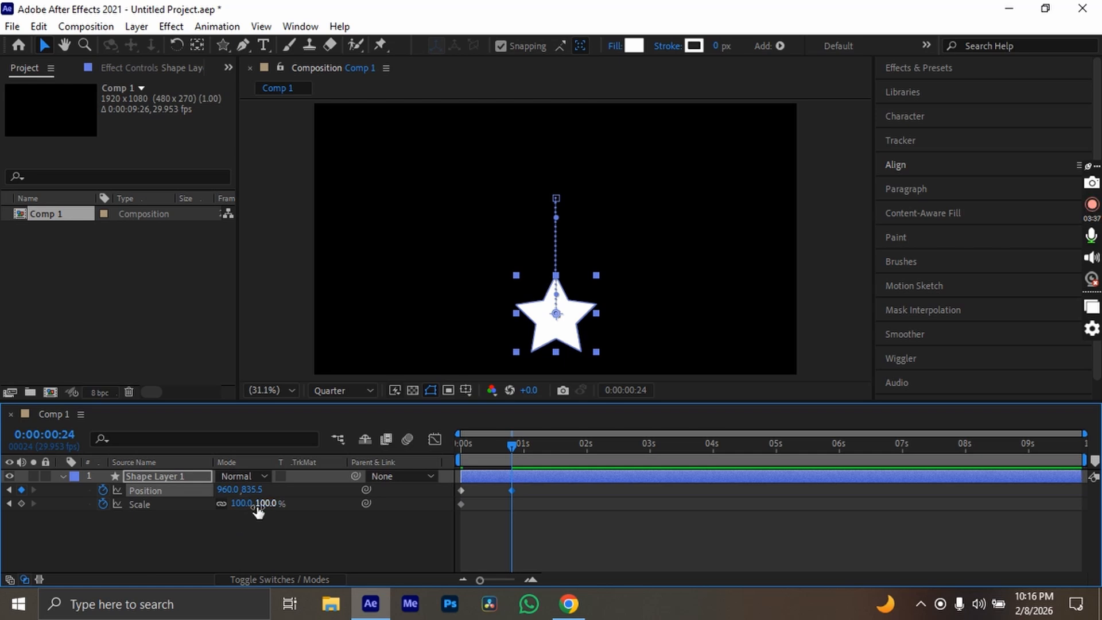
left_click_drag(256, 503, 223, 503)
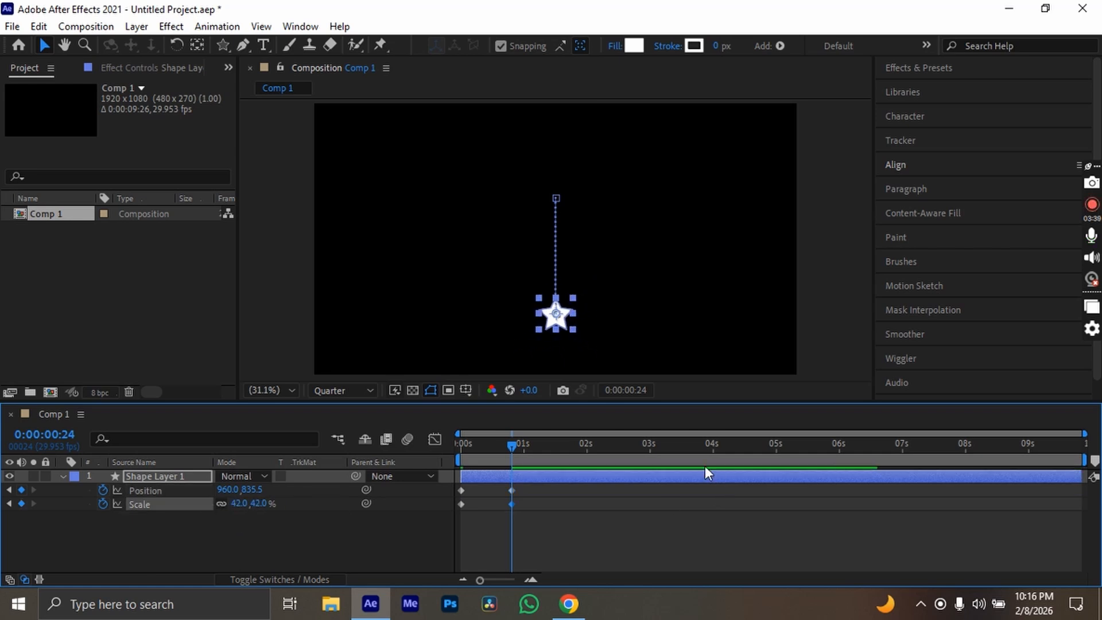
Step: At 0:00:01:22, keyframe the star's position at about 412.5, 269.8 in the upper left of the frame and its scale at 91%
left_click(570, 461)
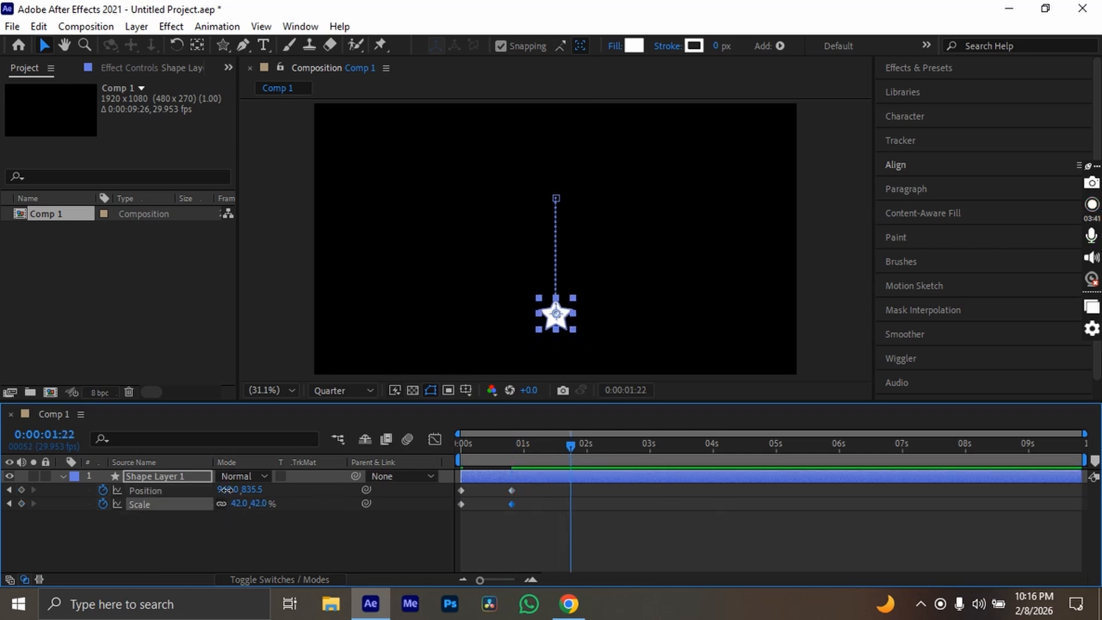
left_click_drag(226, 490, 1, 522)
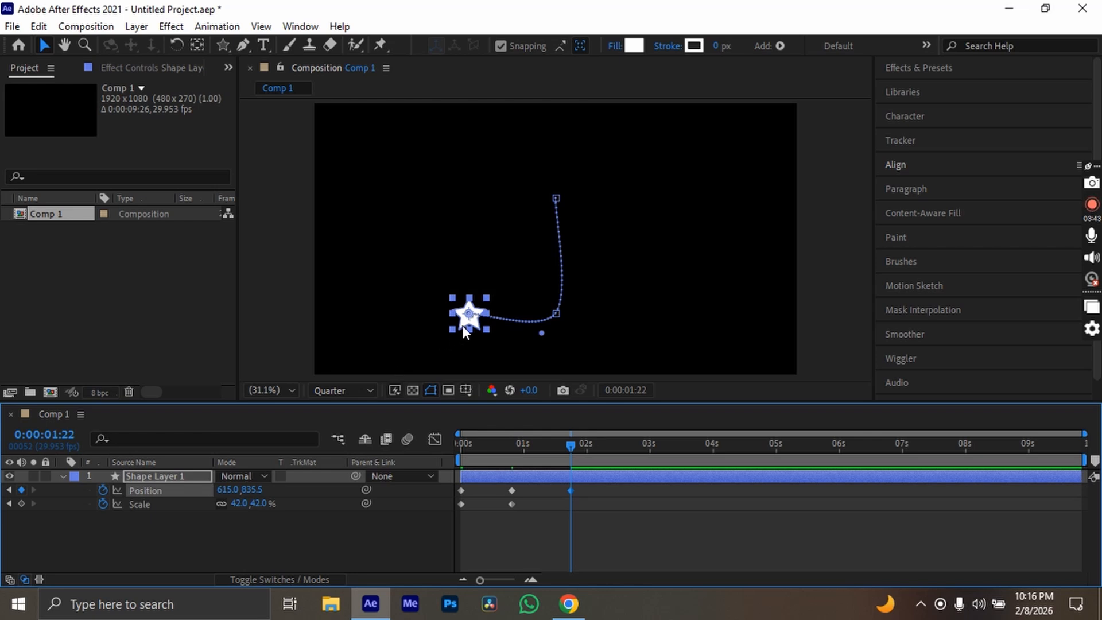
left_click_drag(462, 326, 412, 184)
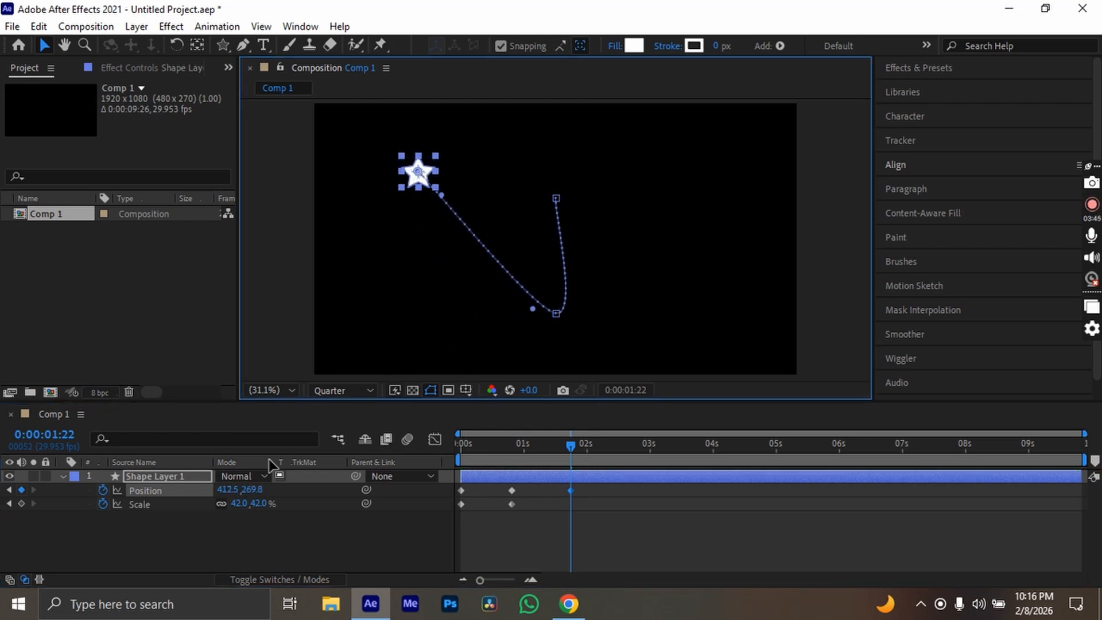
left_click_drag(241, 503, 339, 487)
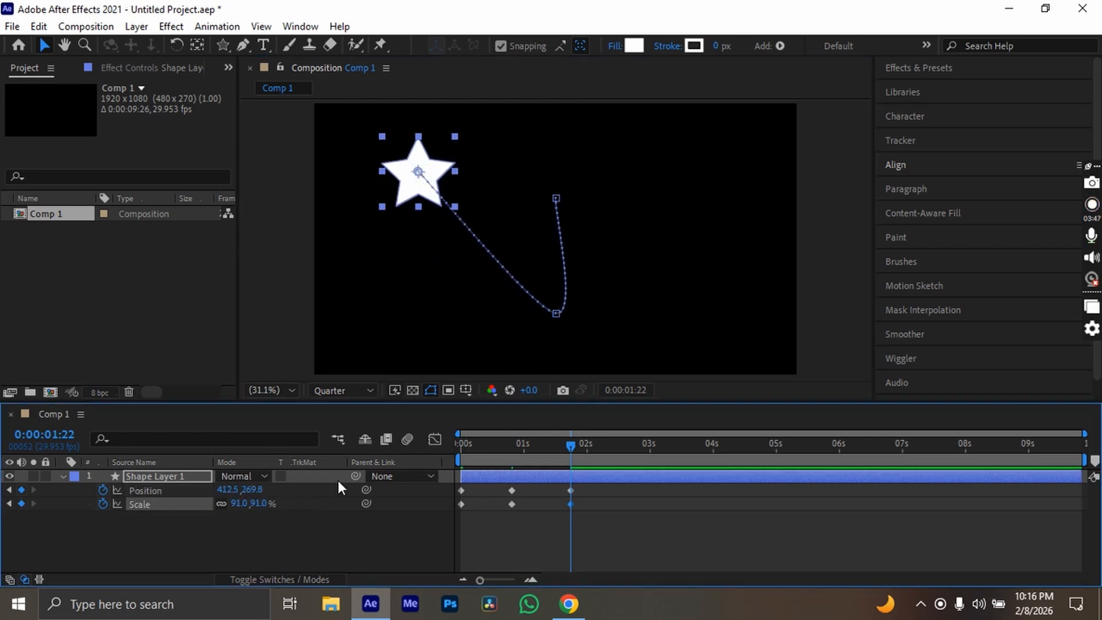
Step: At 0:00:02:17, keyframe the star's position at about 1685.4, 813 in the lower right of the frame and its scale at 118%
left_click_drag(571, 475, 623, 471)
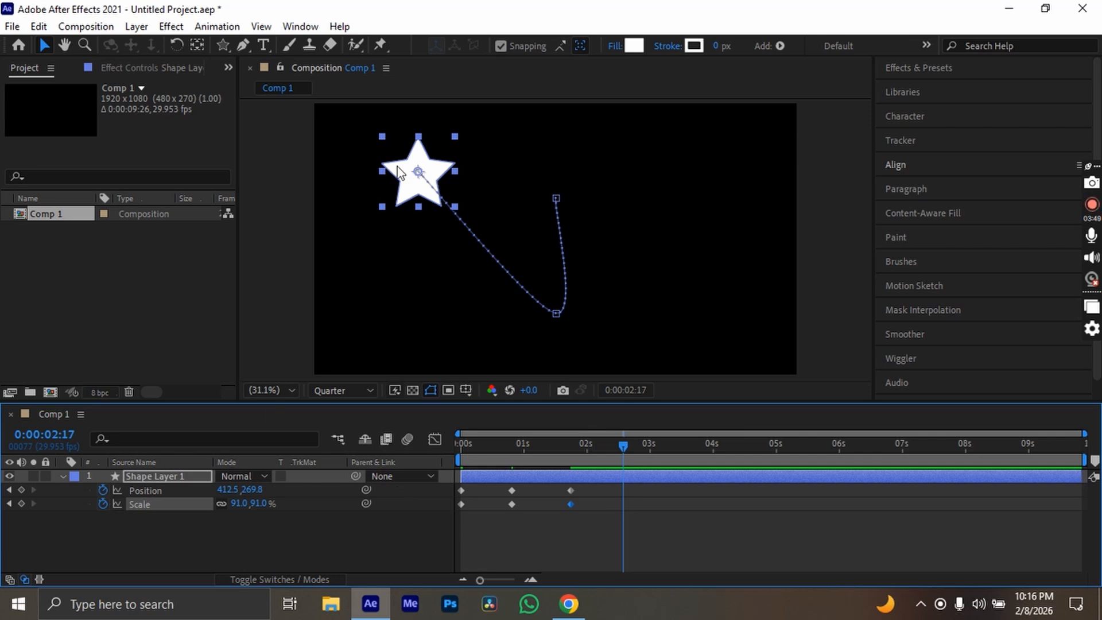
left_click_drag(397, 166, 716, 301)
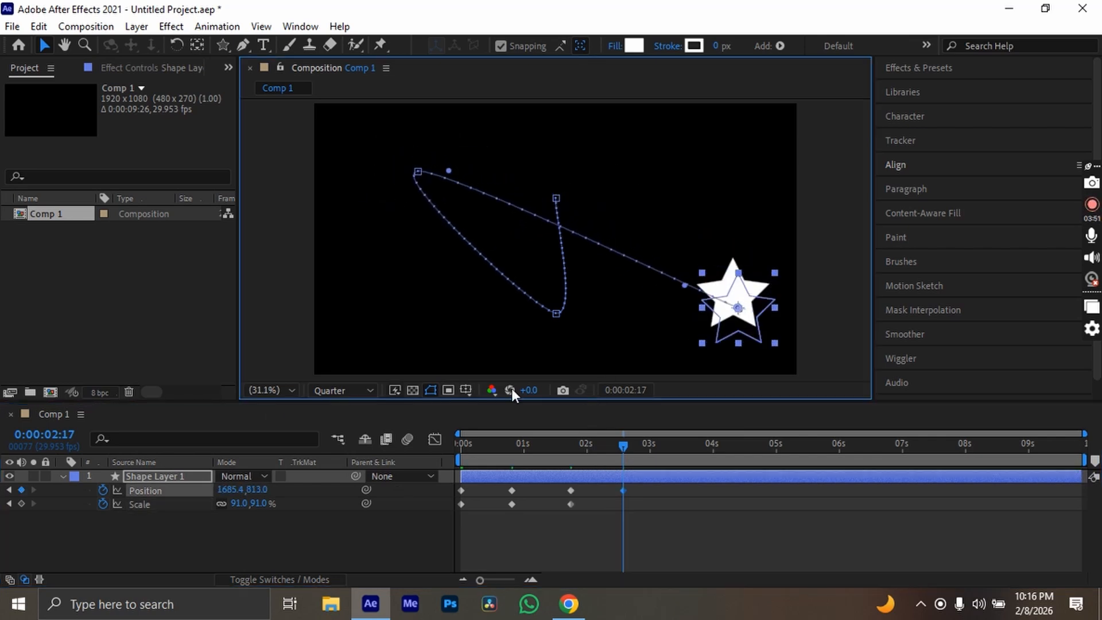
left_click_drag(263, 507, 279, 508)
Step: Add a starting Rotation keyframe to the star at 0:00:00:00 and keyframe a rotation of 28° at 0:00:00:24
key("Home")
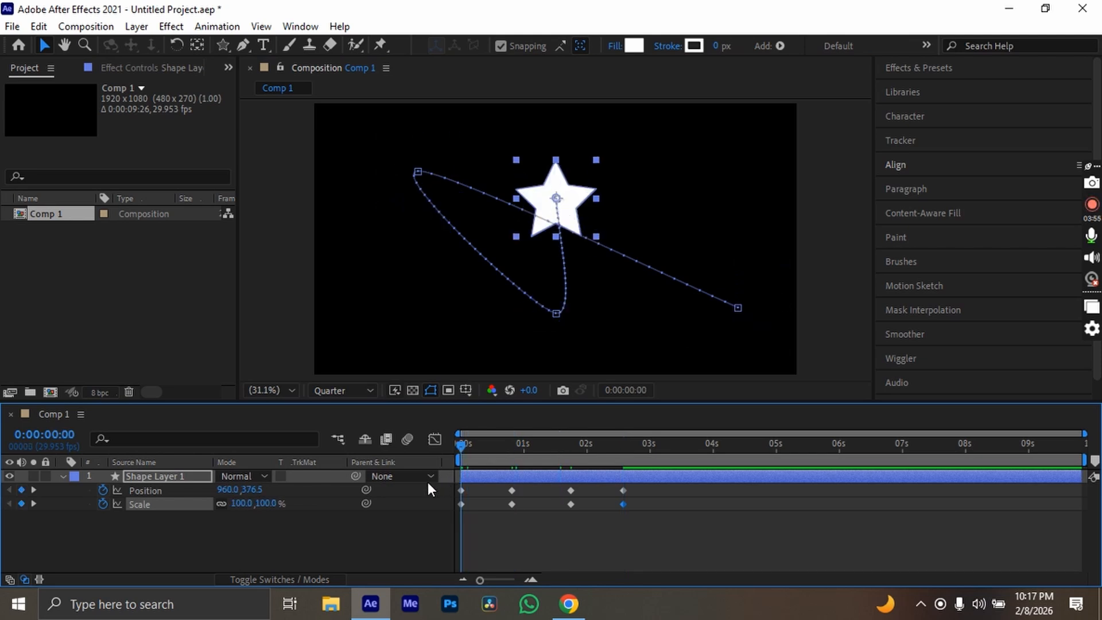
left_click(139, 477)
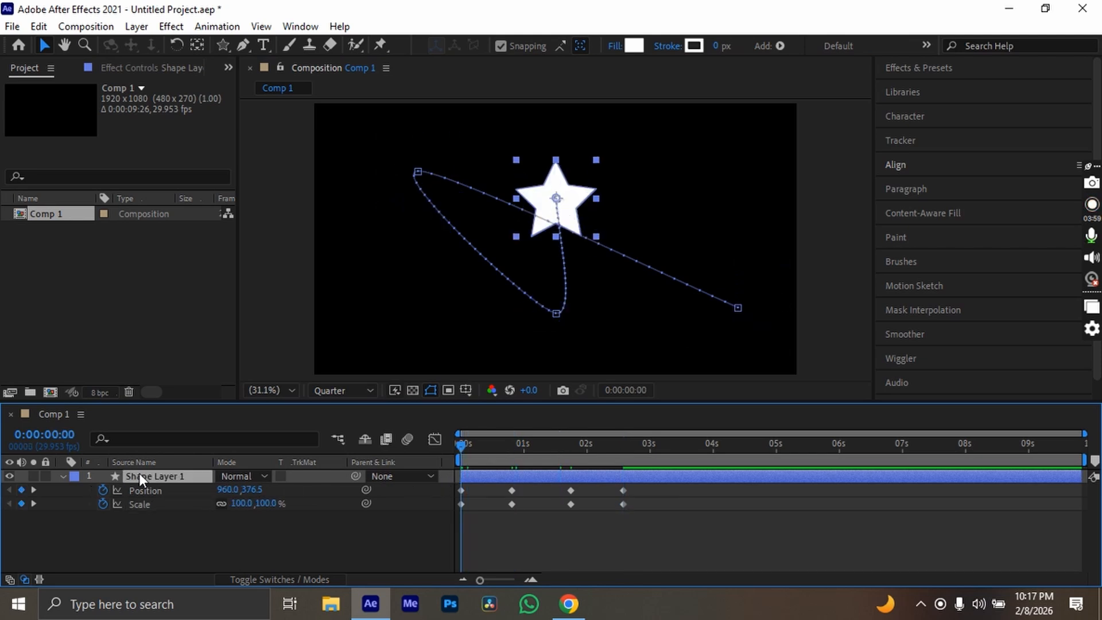
key("shift+r")
left_click(103, 518)
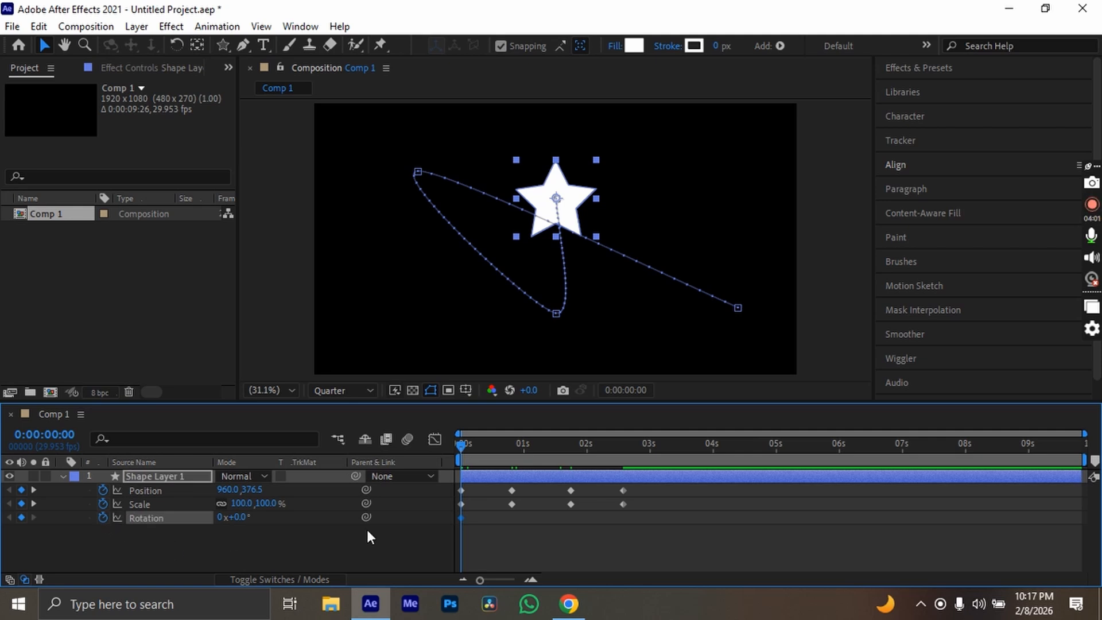
left_click_drag(504, 455, 510, 456)
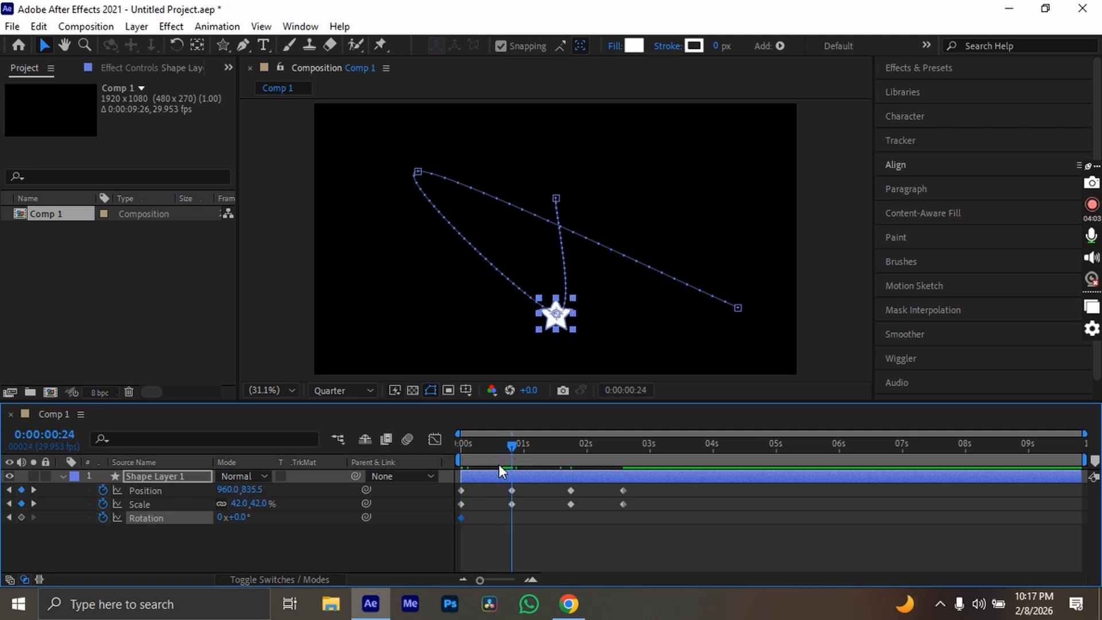
left_click_drag(238, 516, 481, 512)
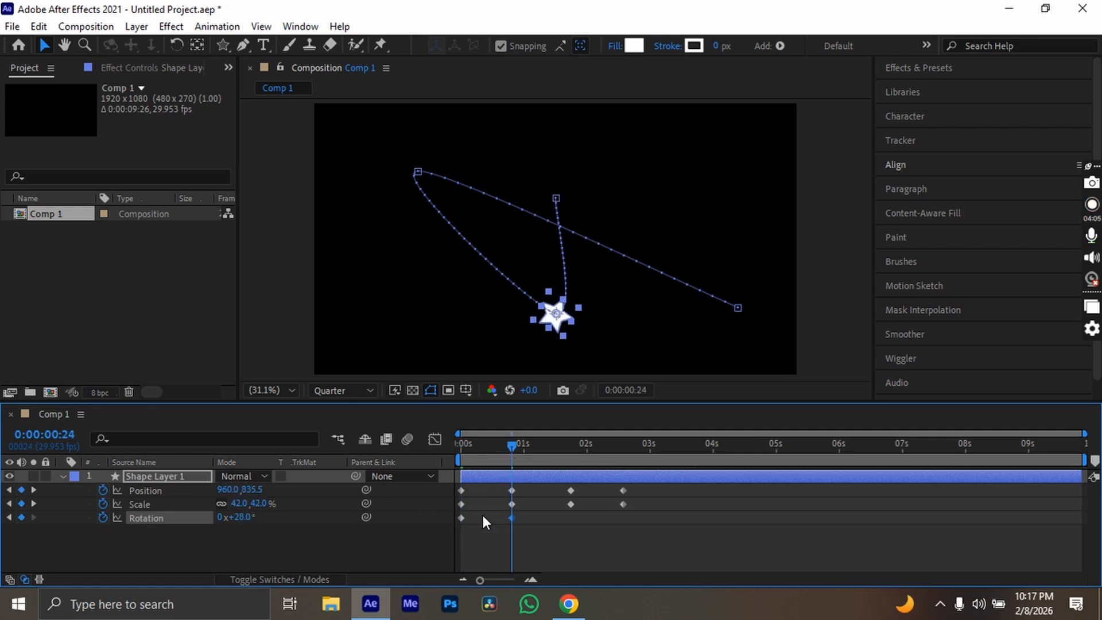
Step: Keyframe the star's rotation at 47° and align that keyframe with the position and scale keyframes at 0:00:01:22
left_click_drag(536, 463, 569, 469)
key("Page_Up")
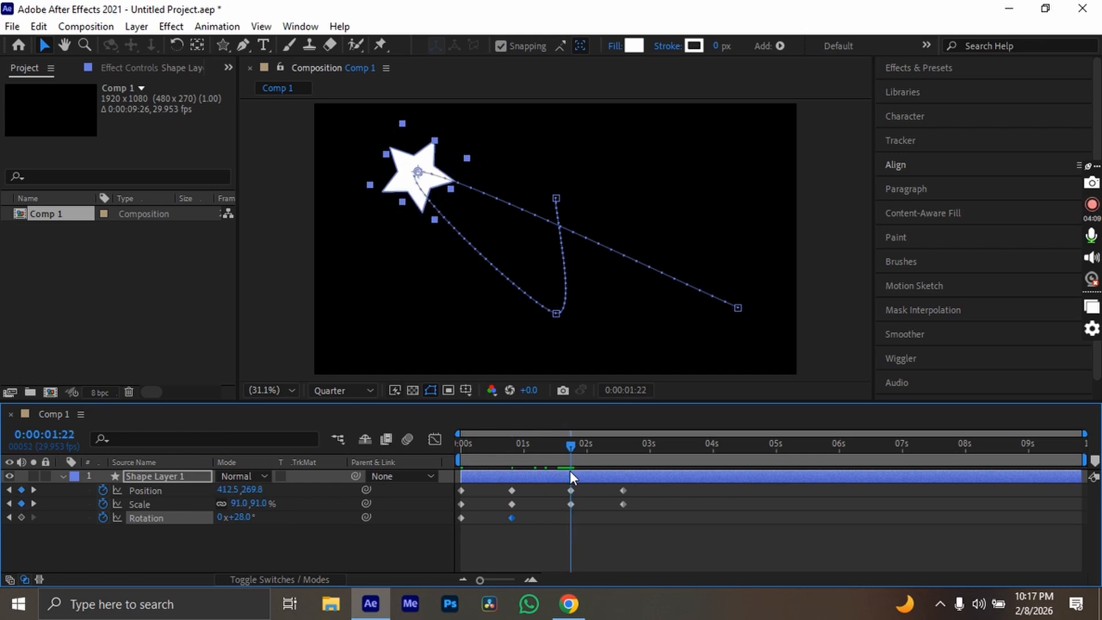
left_click_drag(234, 516, 260, 522)
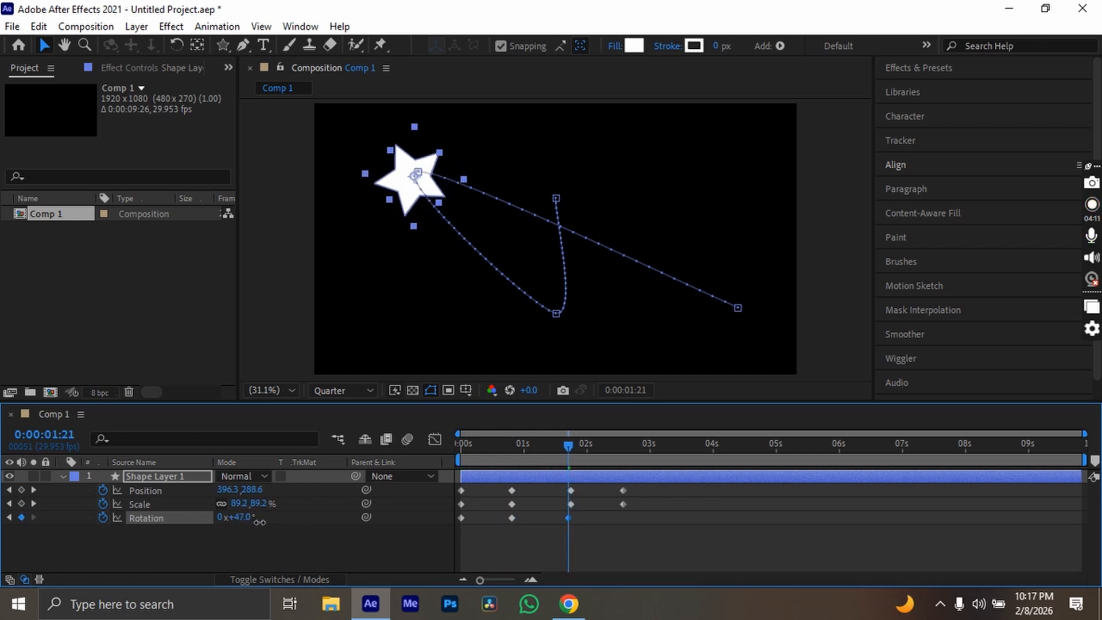
scroll(563, 518, "up", 3)
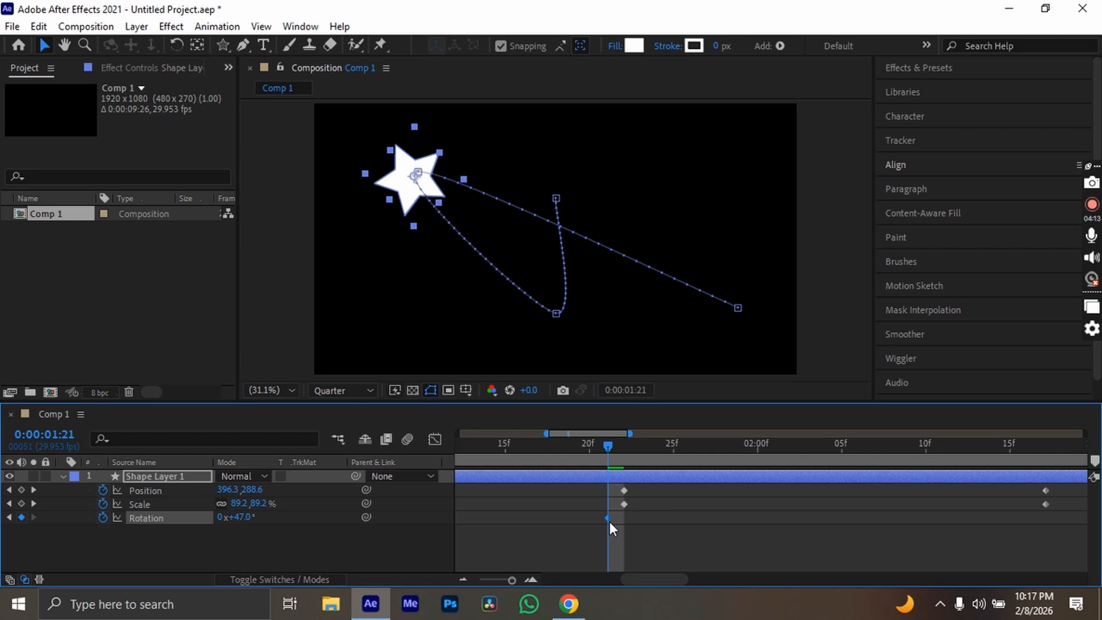
left_click_drag(608, 517, 623, 521)
Step: Keyframe the star's rotation at -14° in line with its last position and scale keyframes at 0:00:02:17
scroll(623, 522, "down", 3)
left_click_drag(666, 442, 729, 466)
left_click_drag(224, 517, 195, 517)
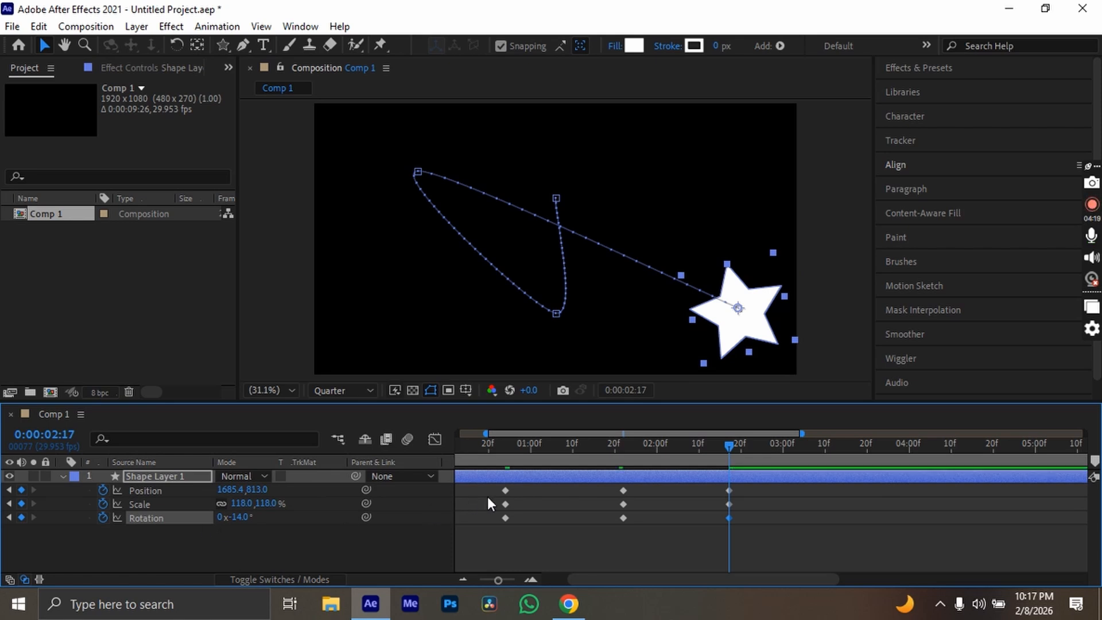
Step: Show all of the star's keyframes, clear the selection and play back the animation from the start
scroll(488, 498, "down", 3)
left_click_drag(664, 547, 417, 472)
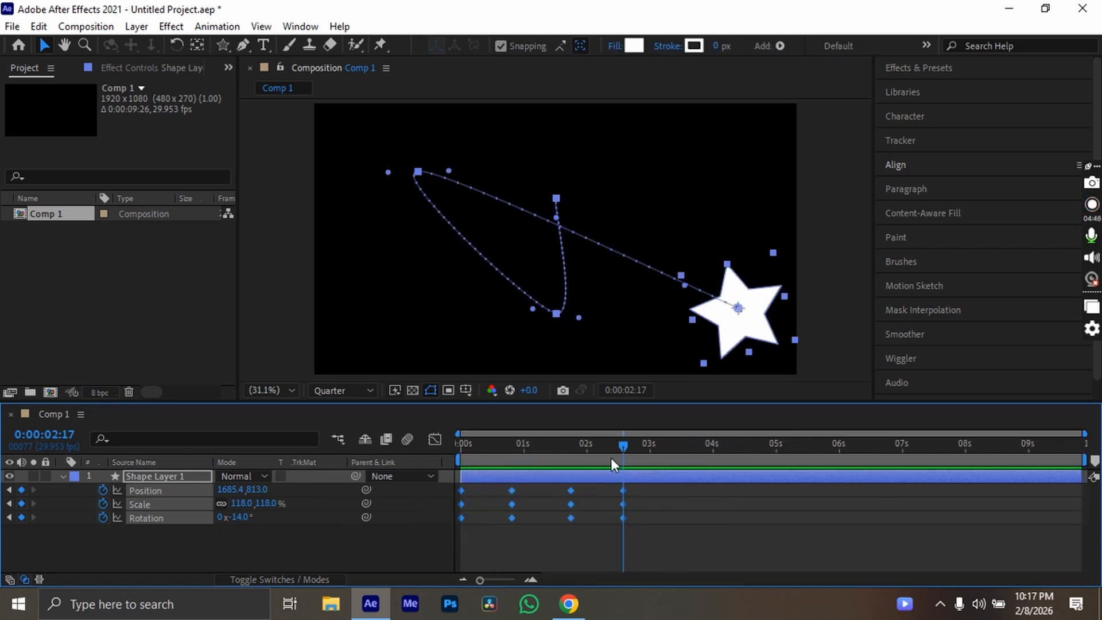
left_click(643, 551)
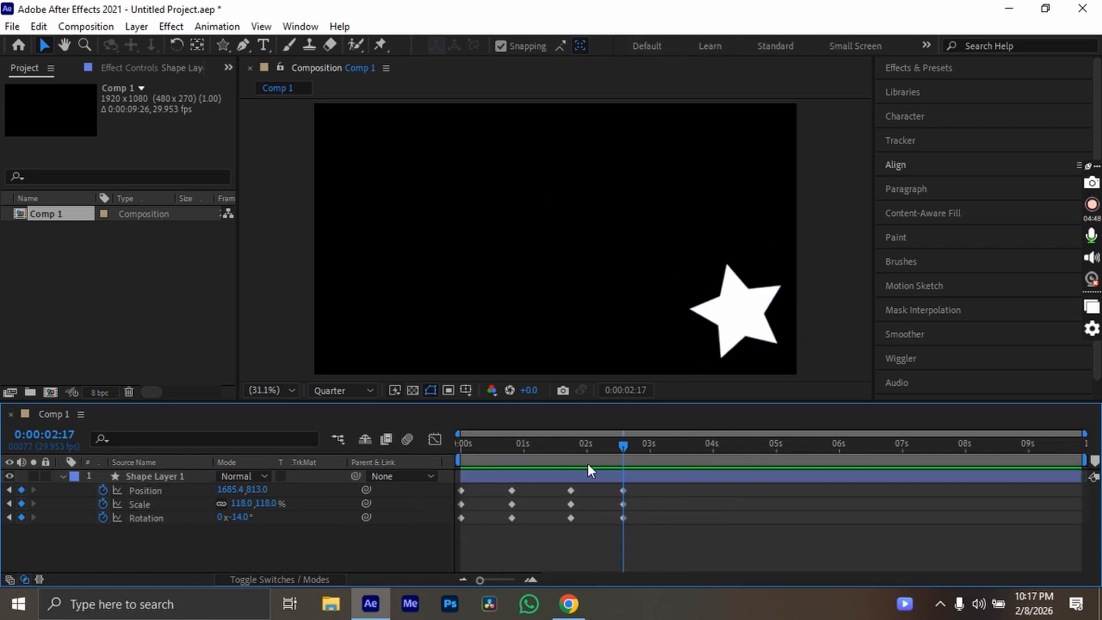
left_click_drag(594, 447, 446, 480)
key("space")
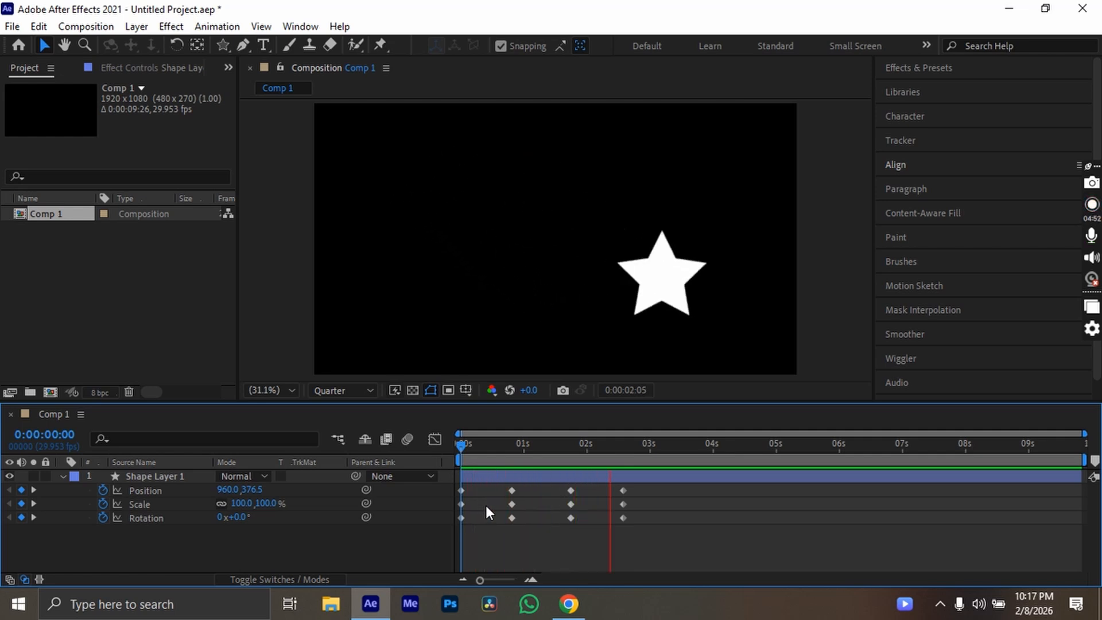
key("space")
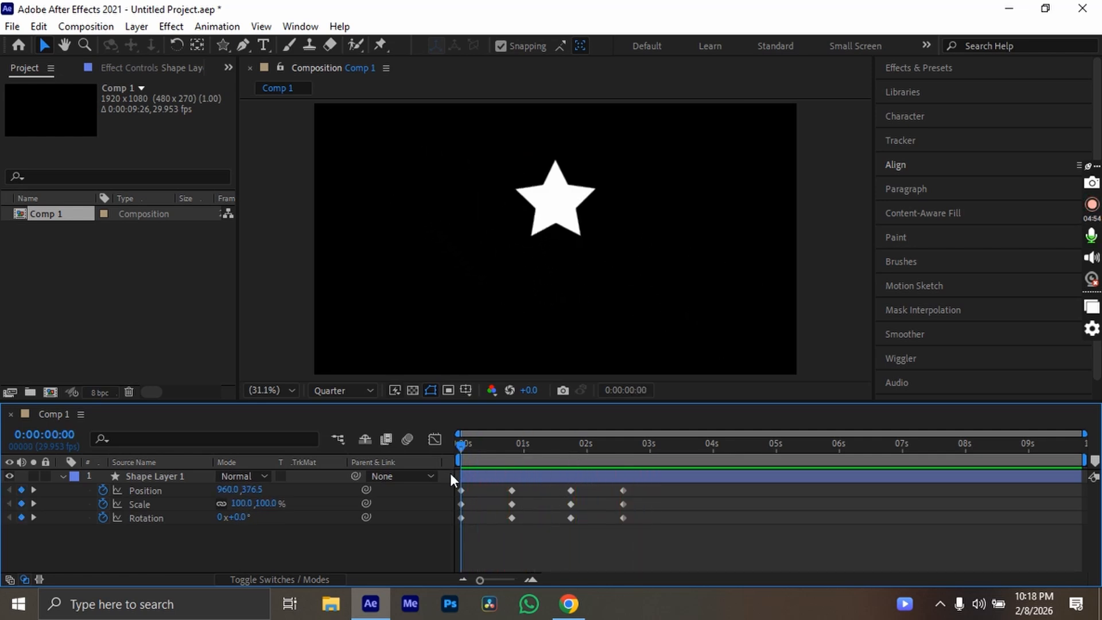
Step: Select all of the star's position, scale and rotation keyframes and convert them with Toggle Hold Keyframe
left_click_drag(718, 550, 430, 446)
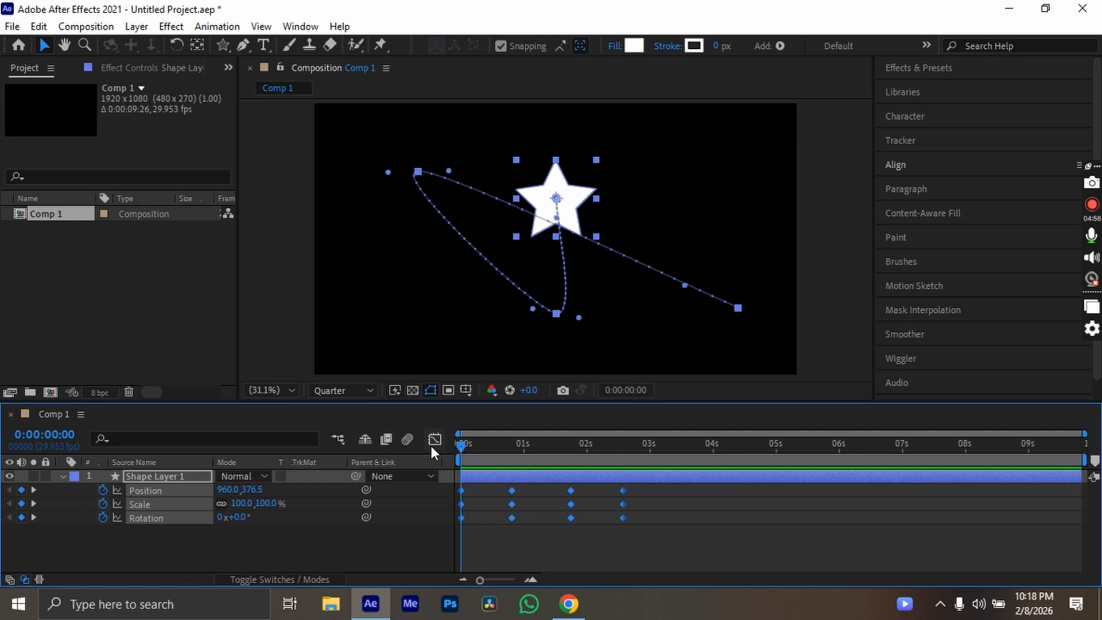
key("F9")
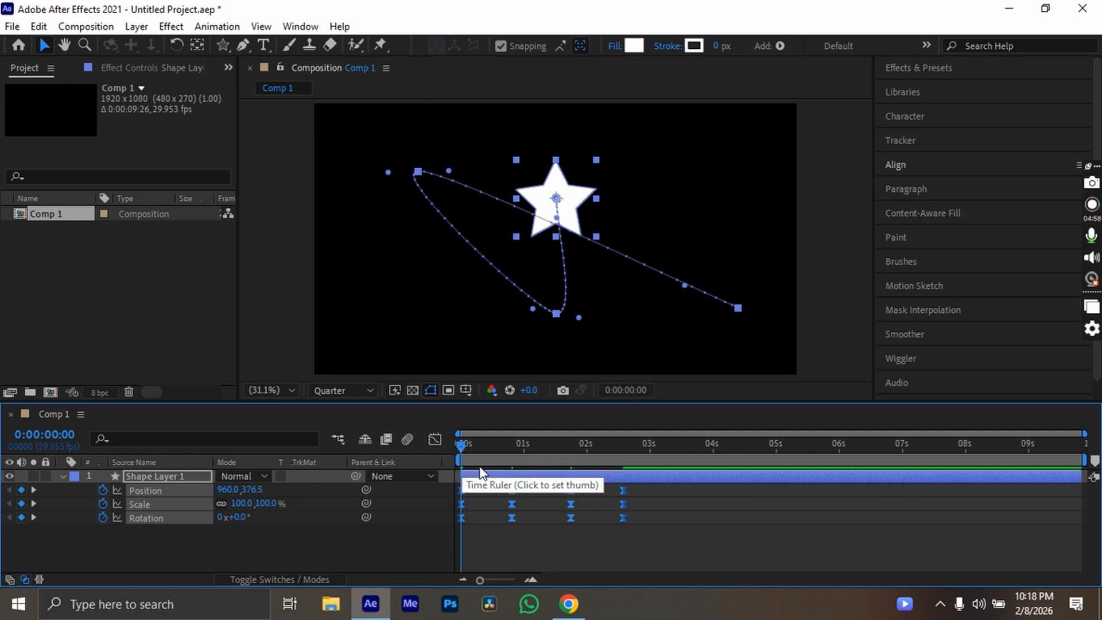
key("ctrl+z")
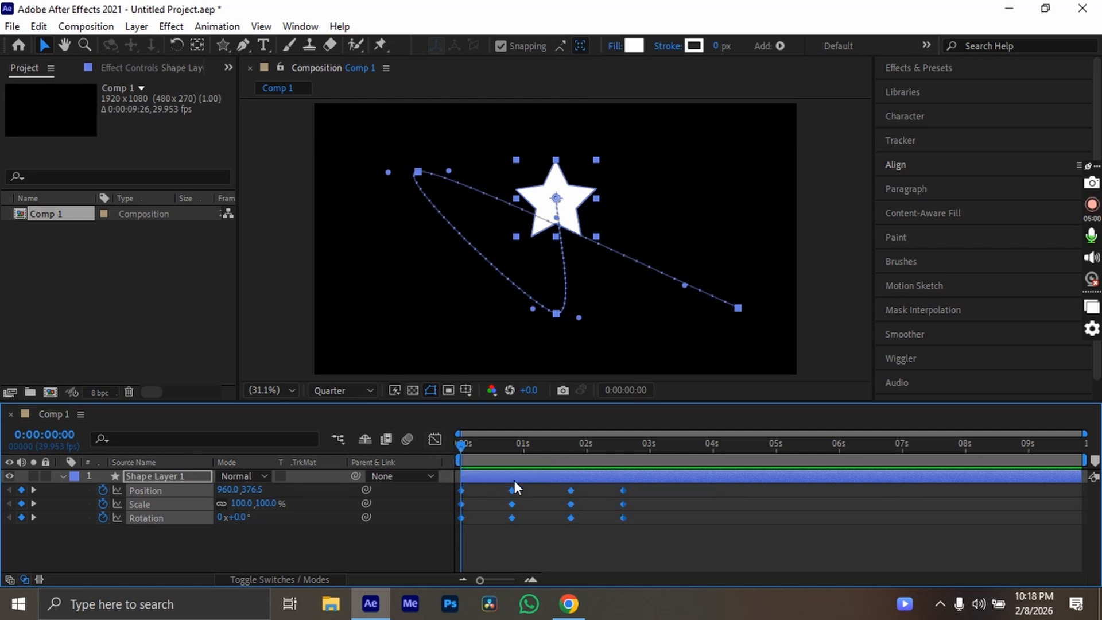
right_click(570, 503)
left_click(643, 424)
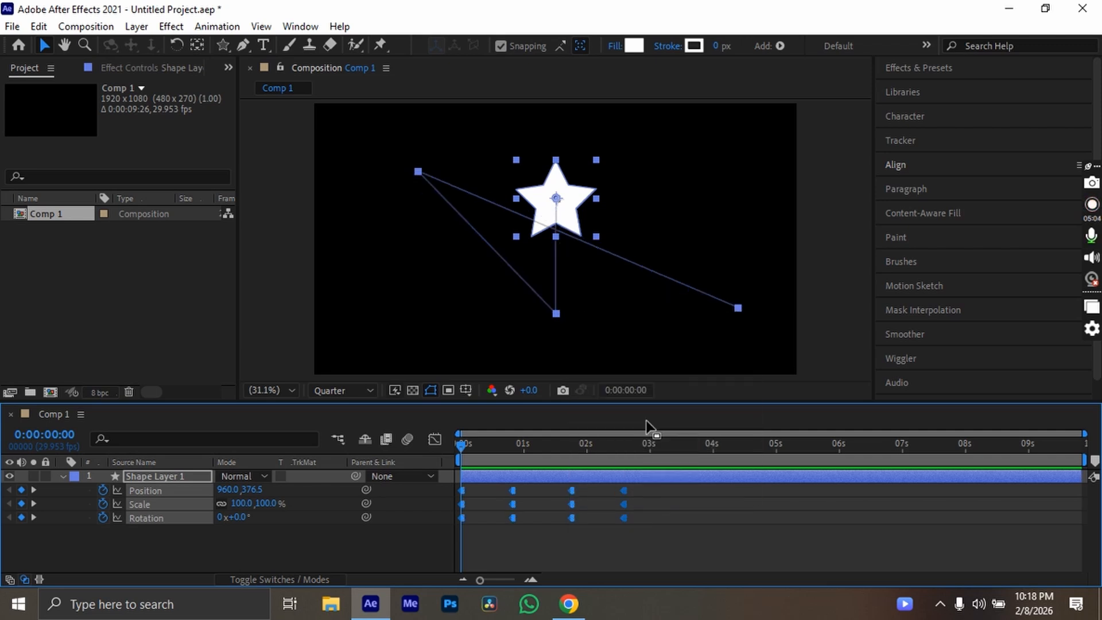
Step: Clear the keyframe selection and play back the star's hold-keyframe animation from the start
left_click(566, 561)
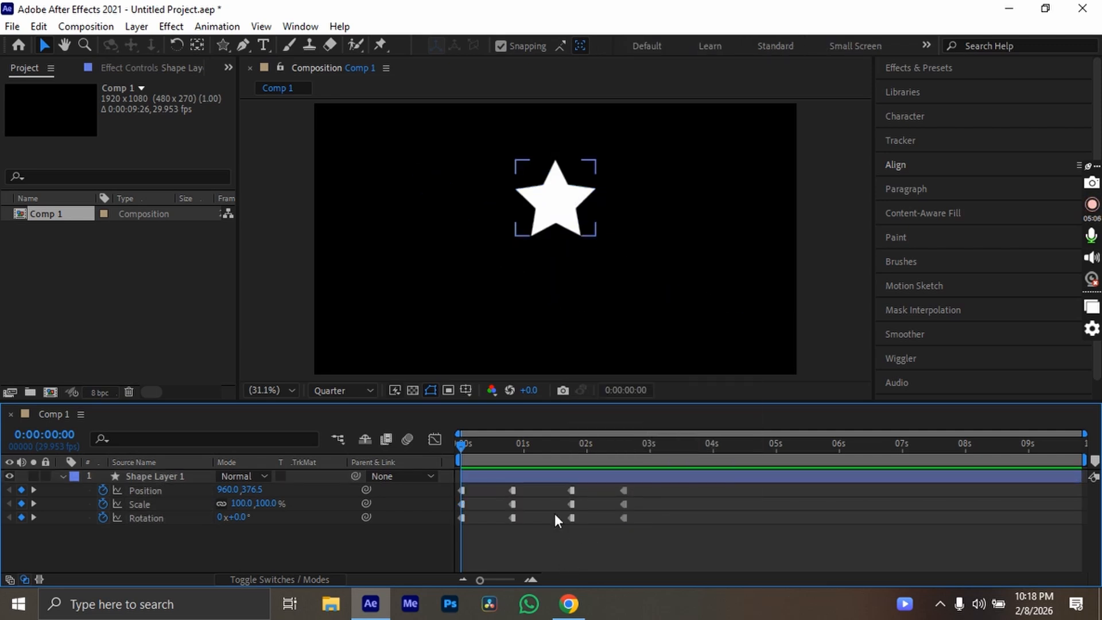
key("space")
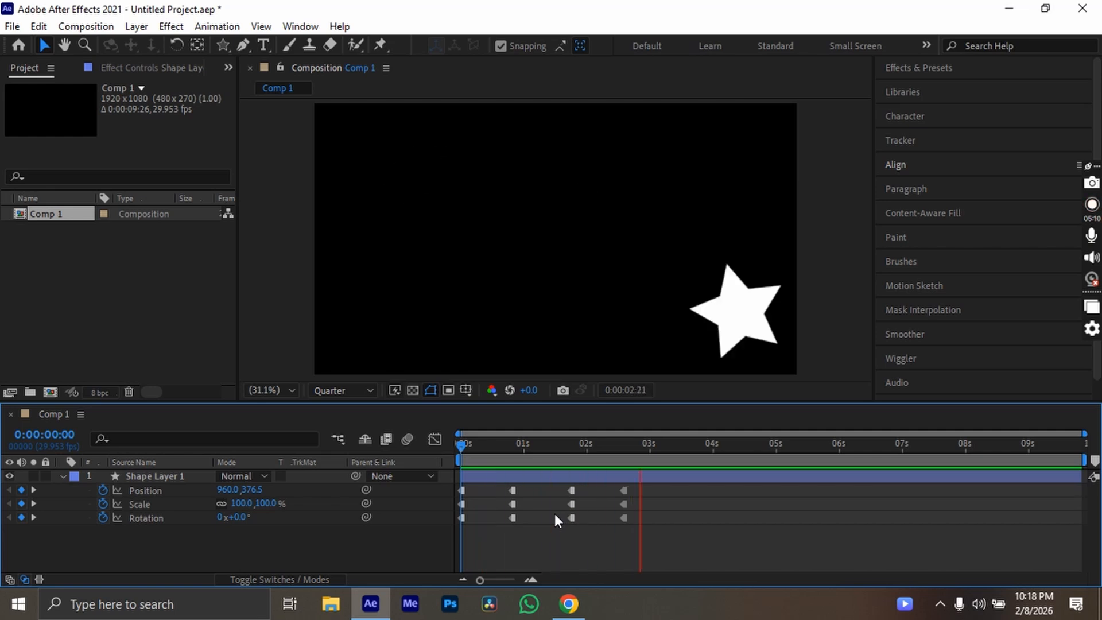
key("space")
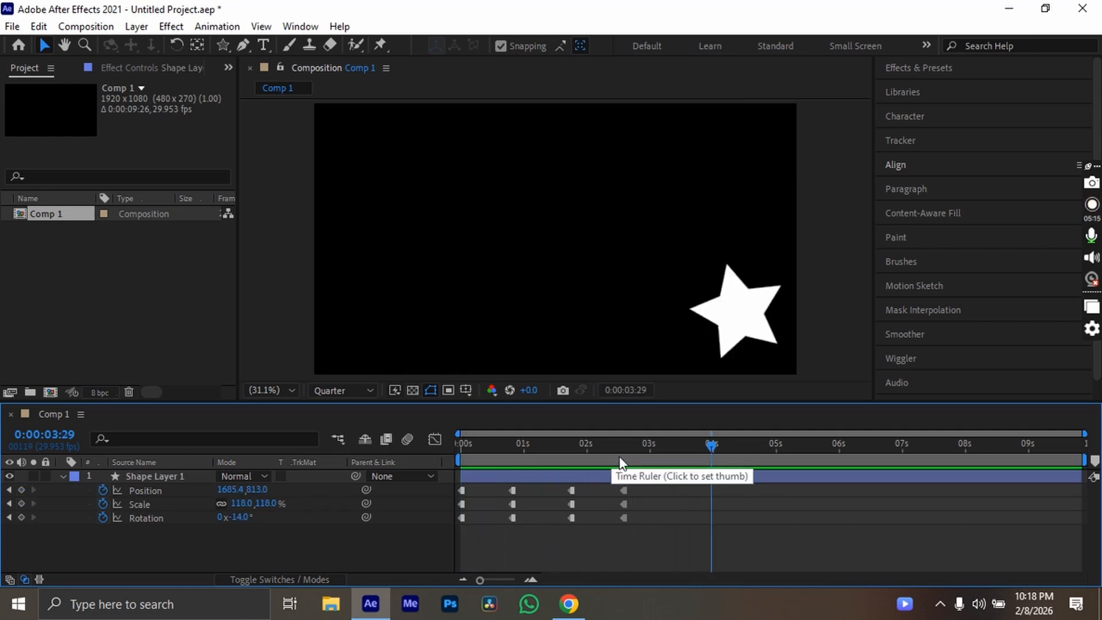